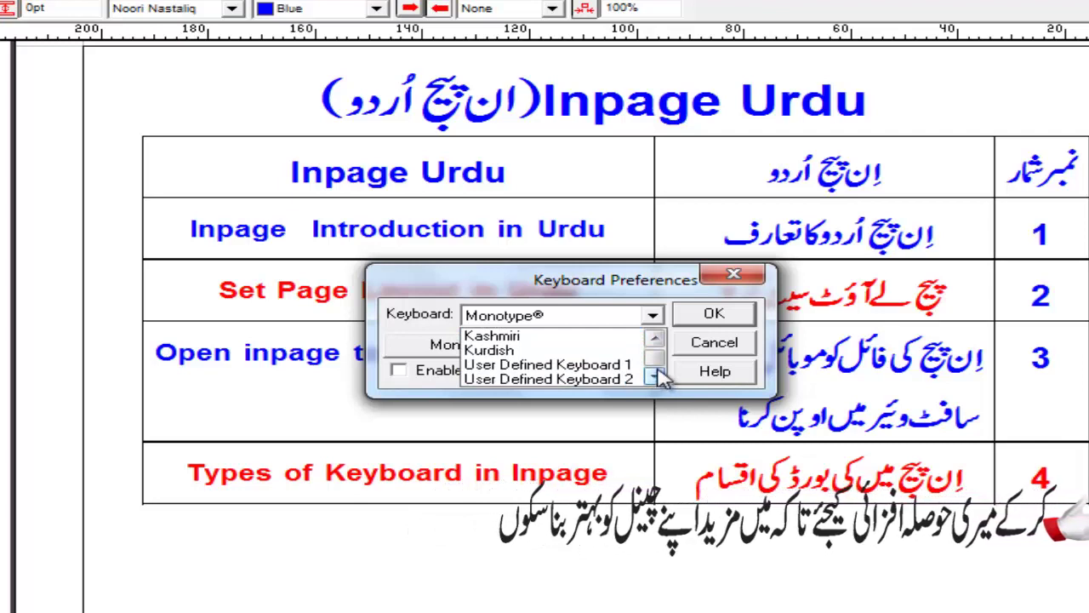
# Choose the Phonetic keyboard in Keyboard Preferences and examine its key layout
pyautogui.click(655, 339)
pyautogui.click(655, 339)
pyautogui.click(655, 339)
pyautogui.click(655, 338)
pyautogui.click(655, 338)
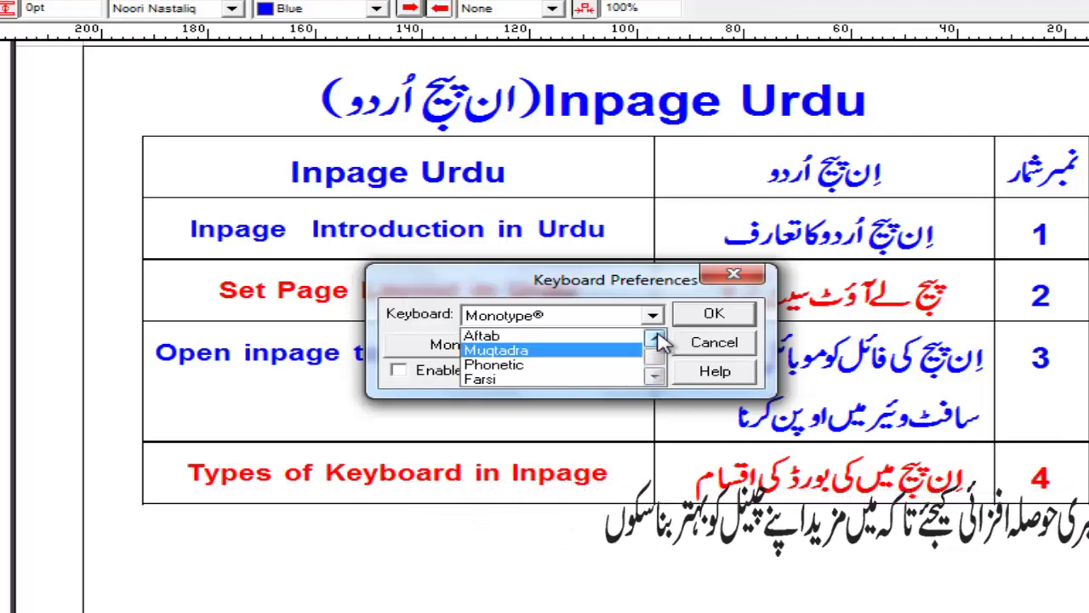
pyautogui.click(655, 377)
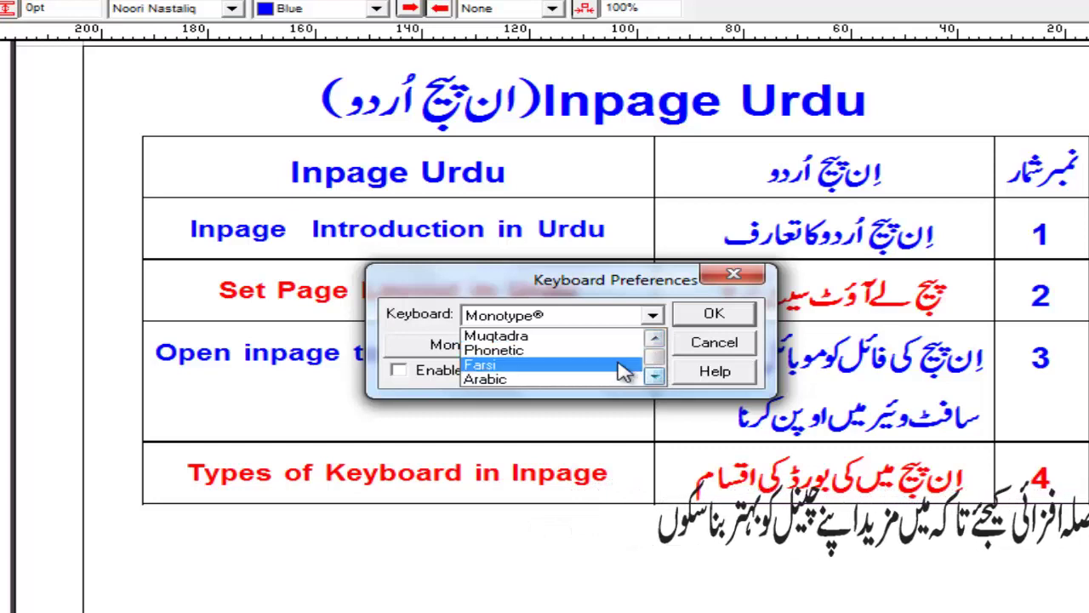
pyautogui.click(509, 351)
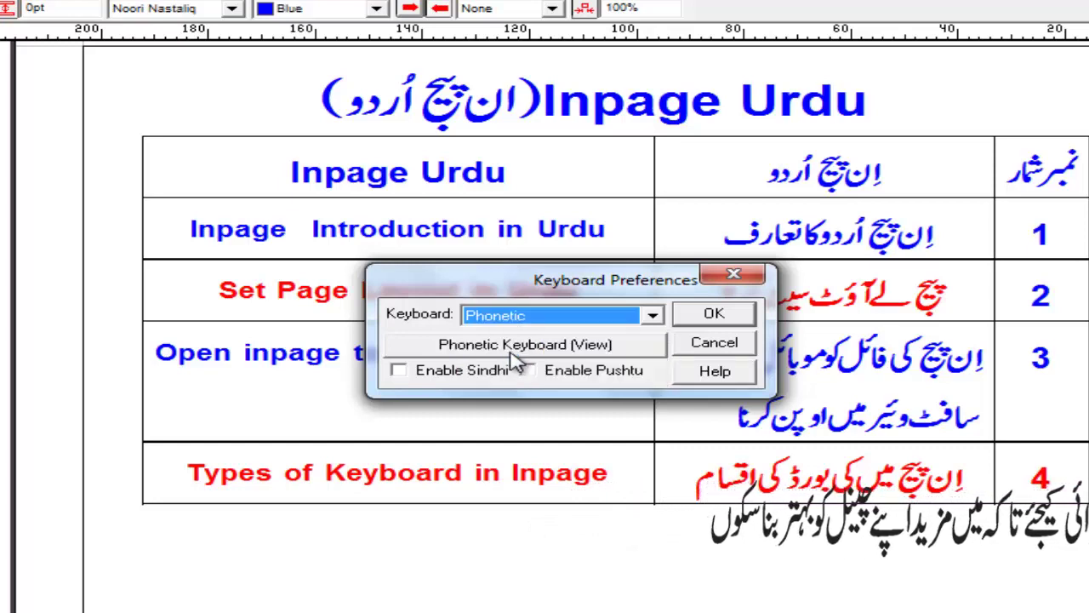
pyautogui.click(451, 351)
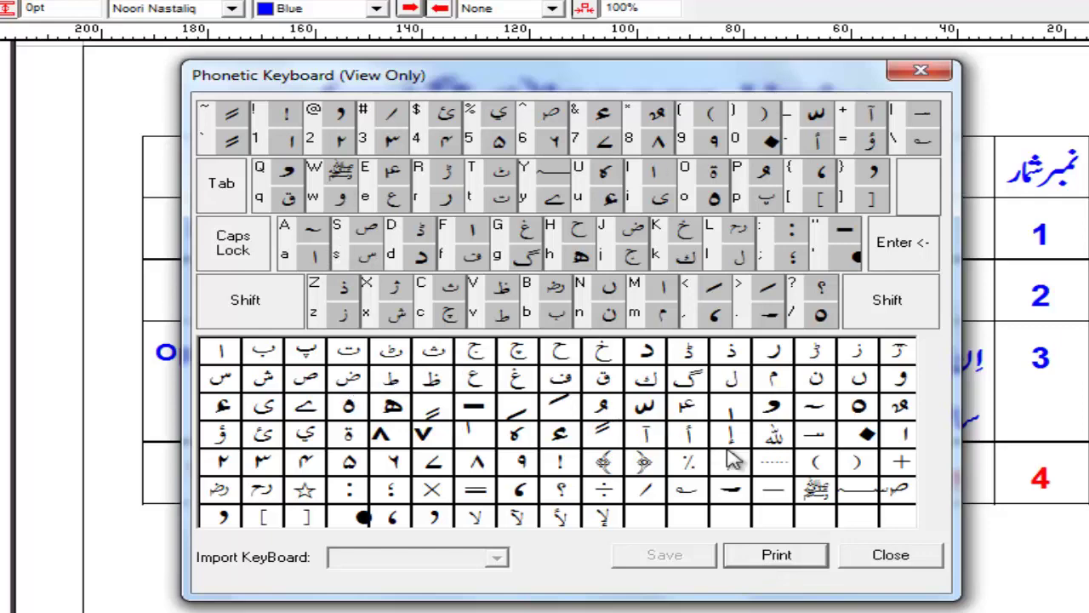
pyautogui.click(900, 561)
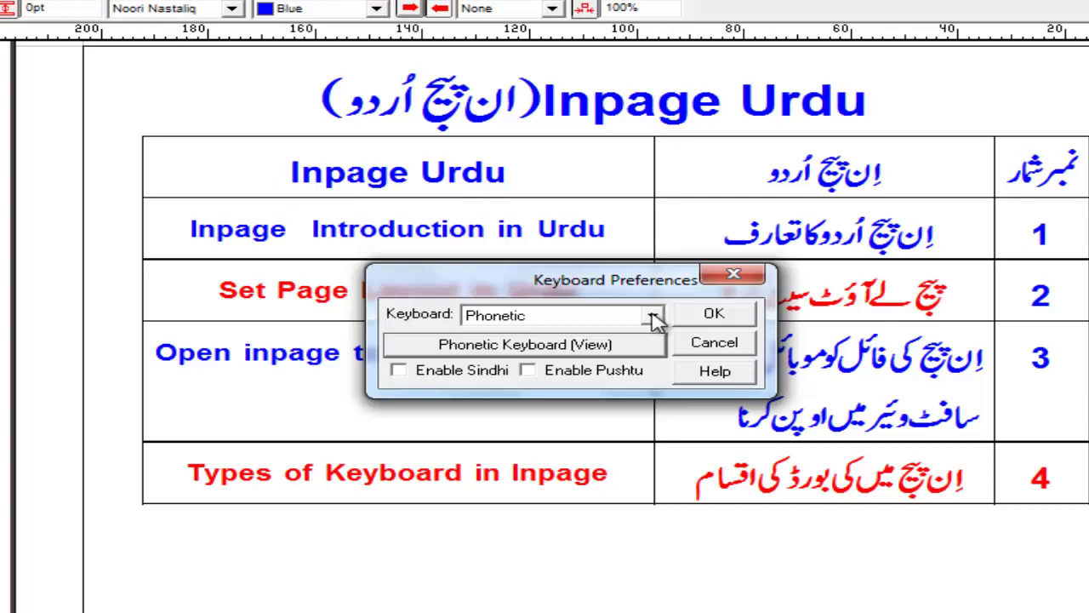
# Select User Defined Keyboard 1 as the keyboard and open its layout for editing
pyautogui.click(653, 317)
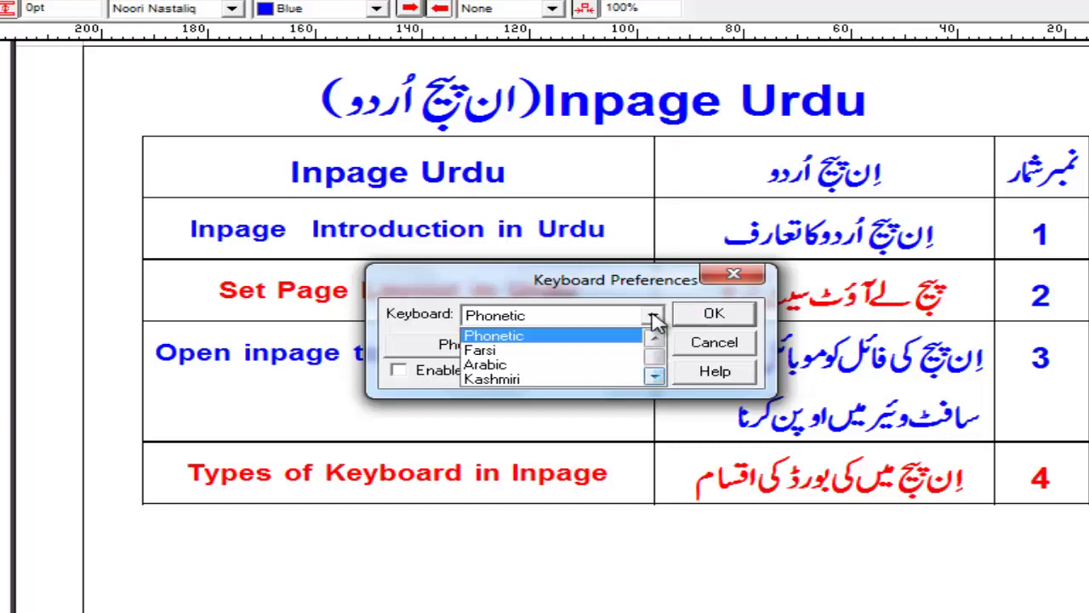
pyautogui.click(655, 376)
pyautogui.click(654, 377)
pyautogui.click(654, 377)
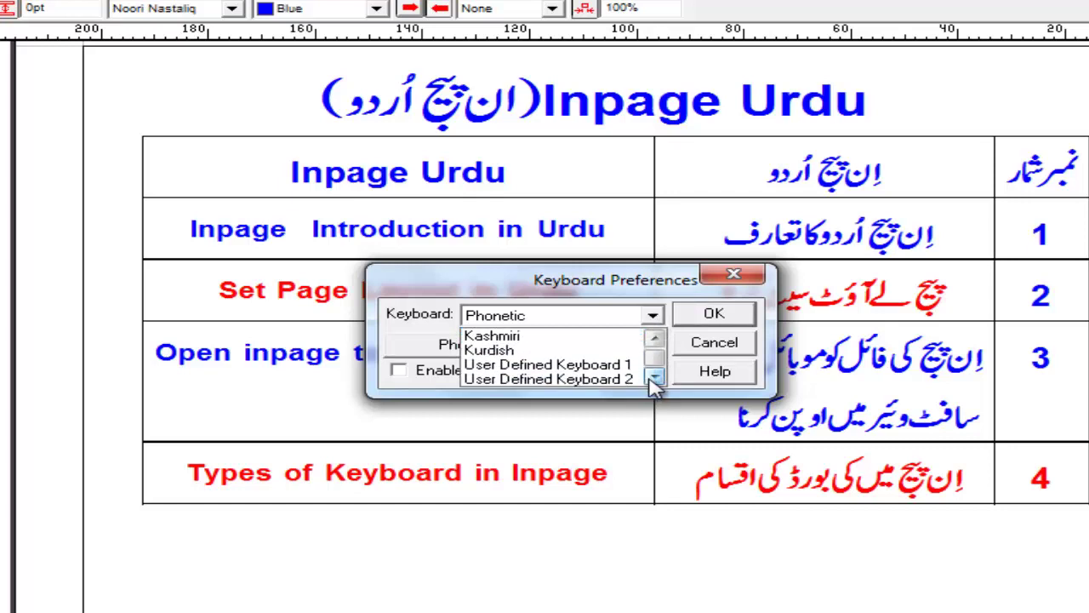
pyautogui.click(529, 366)
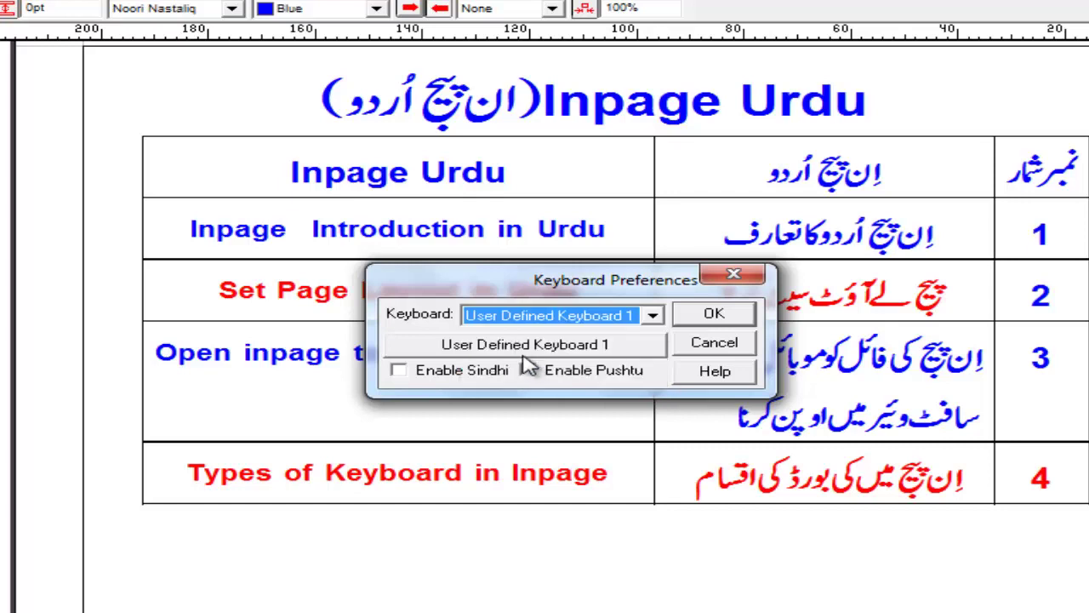
pyautogui.click(515, 343)
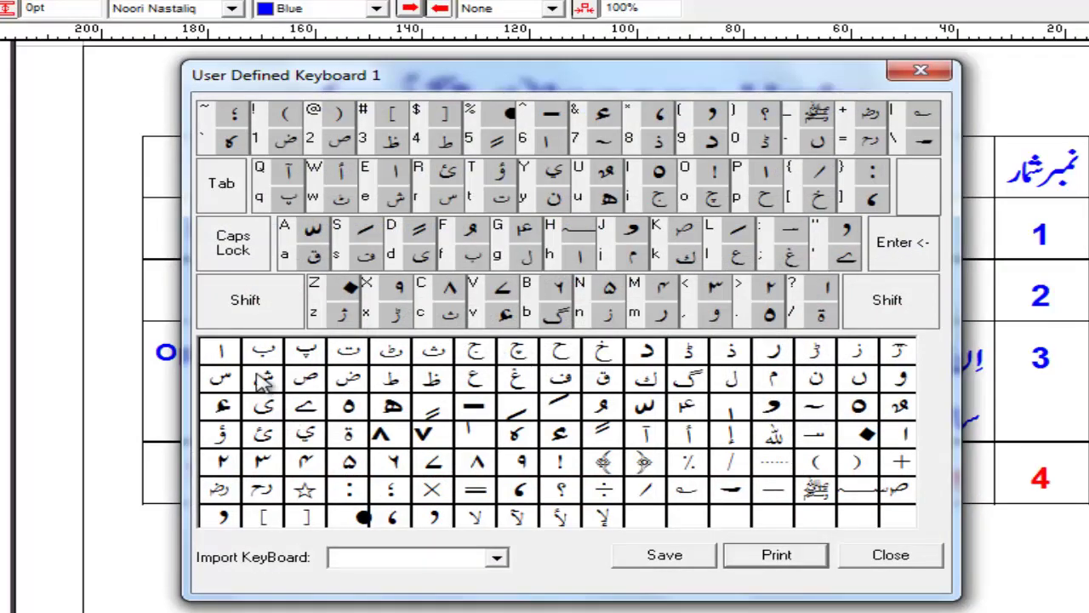
# Assign ا to the uppercase A and uppercase S keys and ب to the lowercase s key
pyautogui.click(218, 357)
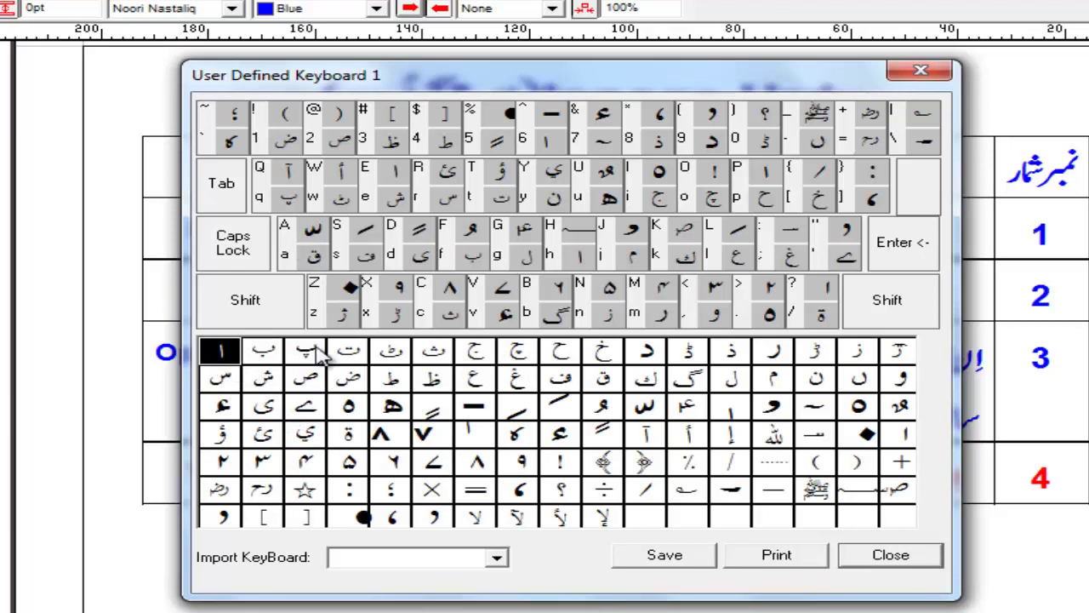
pyautogui.moveTo(212, 364); pyautogui.dragTo(315, 228)
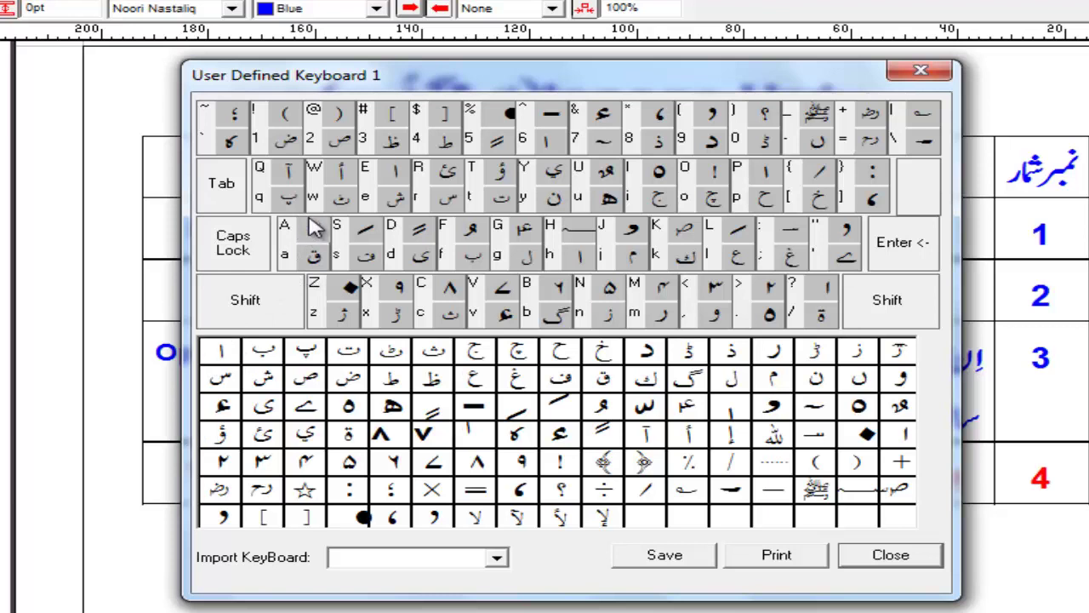
pyautogui.click(216, 350)
pyautogui.moveTo(219, 351); pyautogui.dragTo(364, 228)
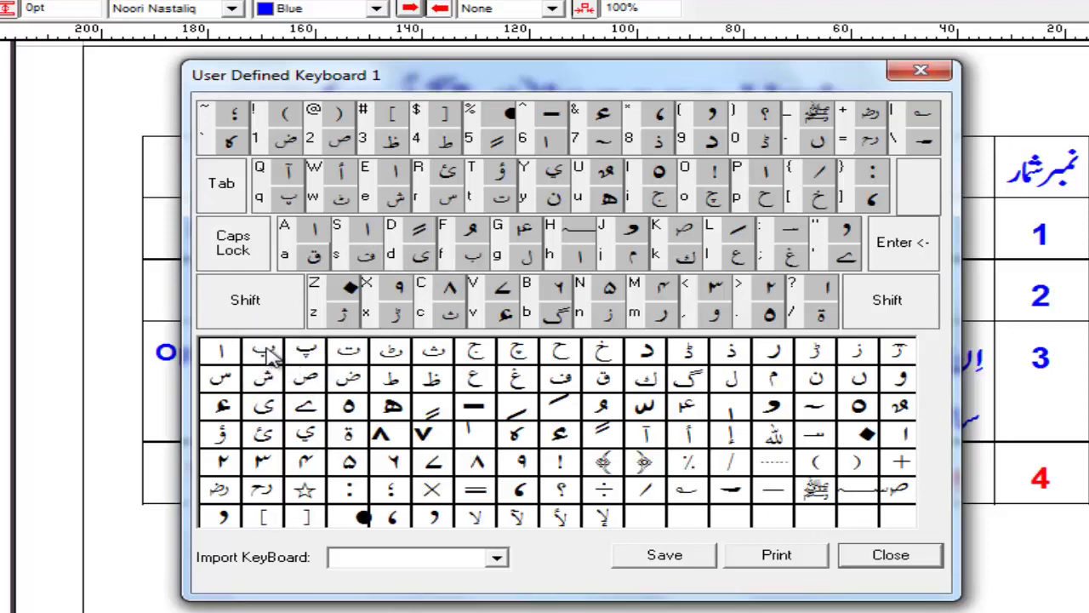
pyautogui.moveTo(268, 350); pyautogui.dragTo(370, 273)
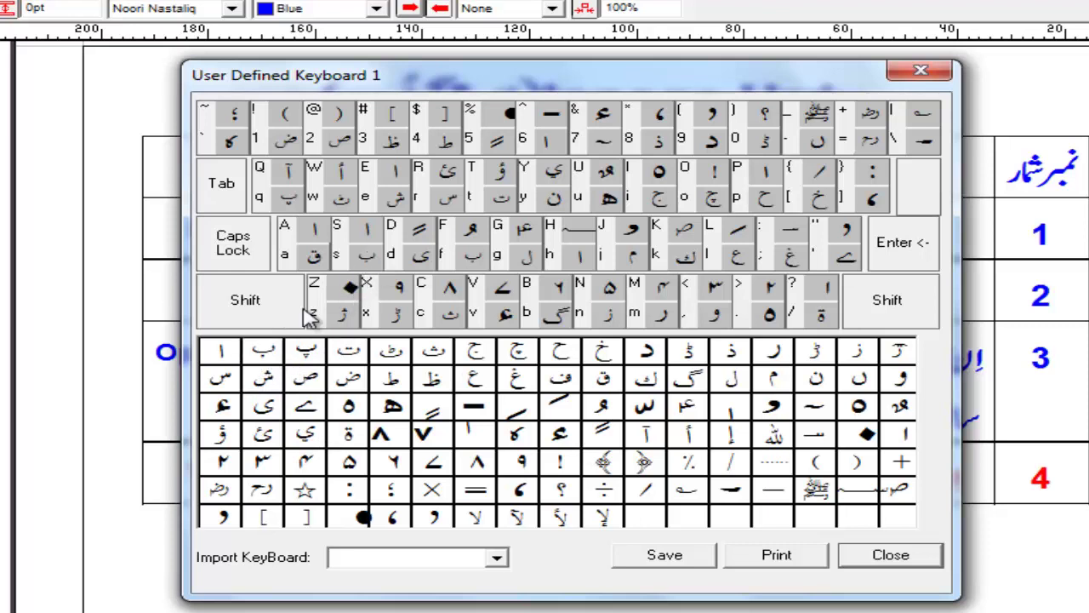
# Assign پ to the uppercase K key and ج to the uppercase J key
pyautogui.click(309, 352)
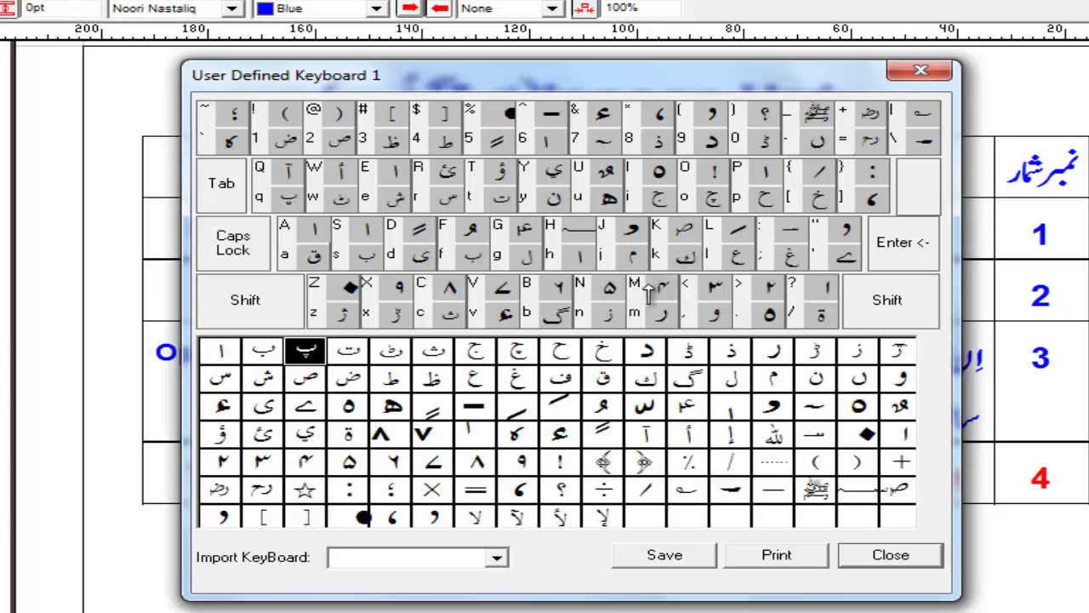
pyautogui.click(685, 230)
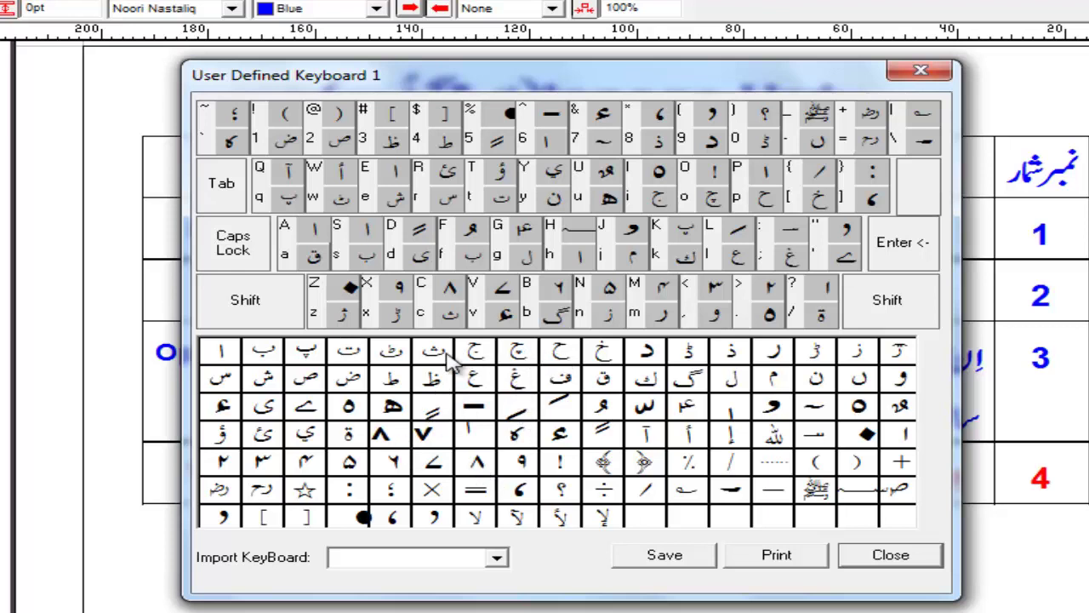
pyautogui.click(474, 361)
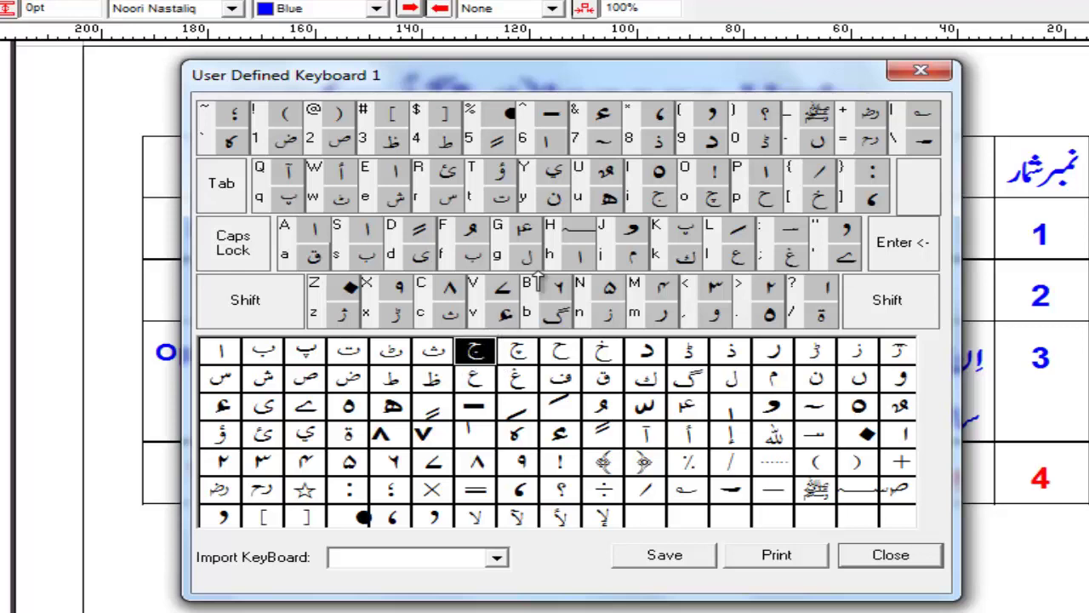
pyautogui.click(640, 232)
pyautogui.click(640, 236)
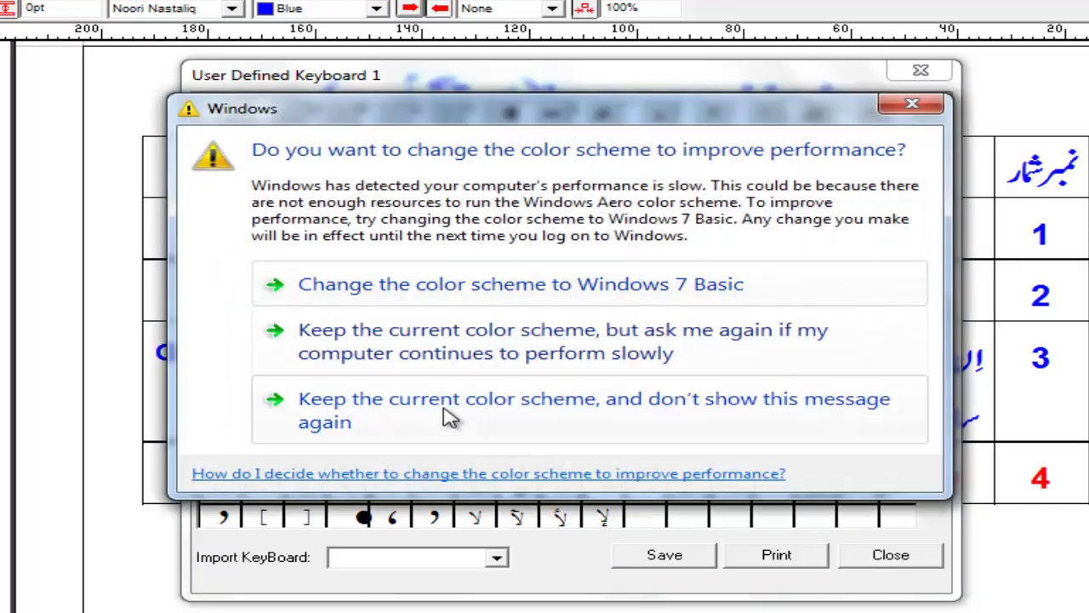
# Keep the current Windows color scheme and suppress further performance messages
pyautogui.click(450, 417)
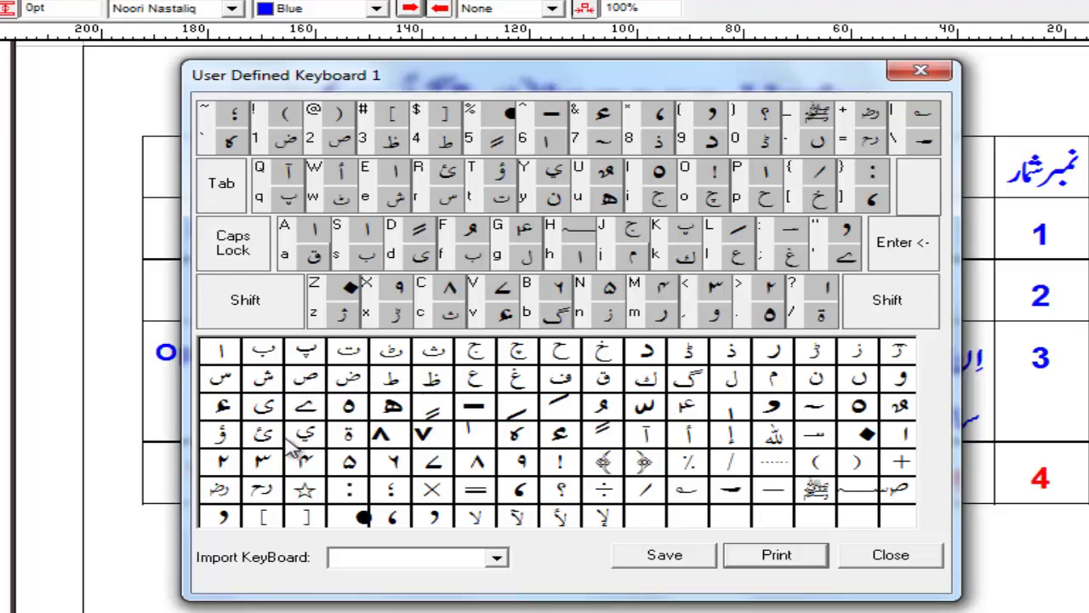
# Assign ت to the uppercase T key and ط to the lowercase t key
pyautogui.click(347, 356)
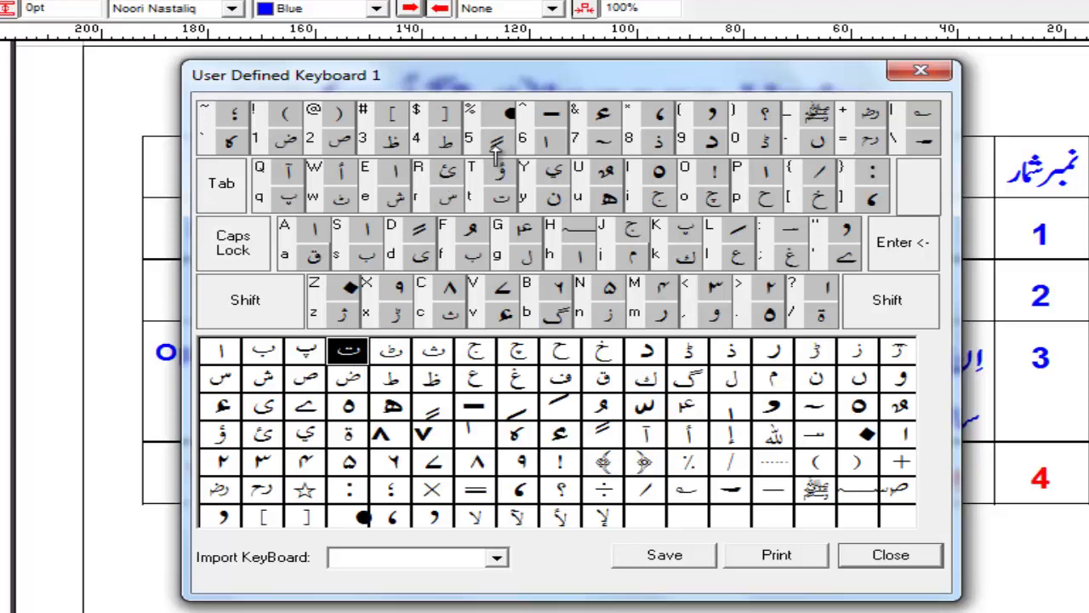
pyautogui.click(499, 175)
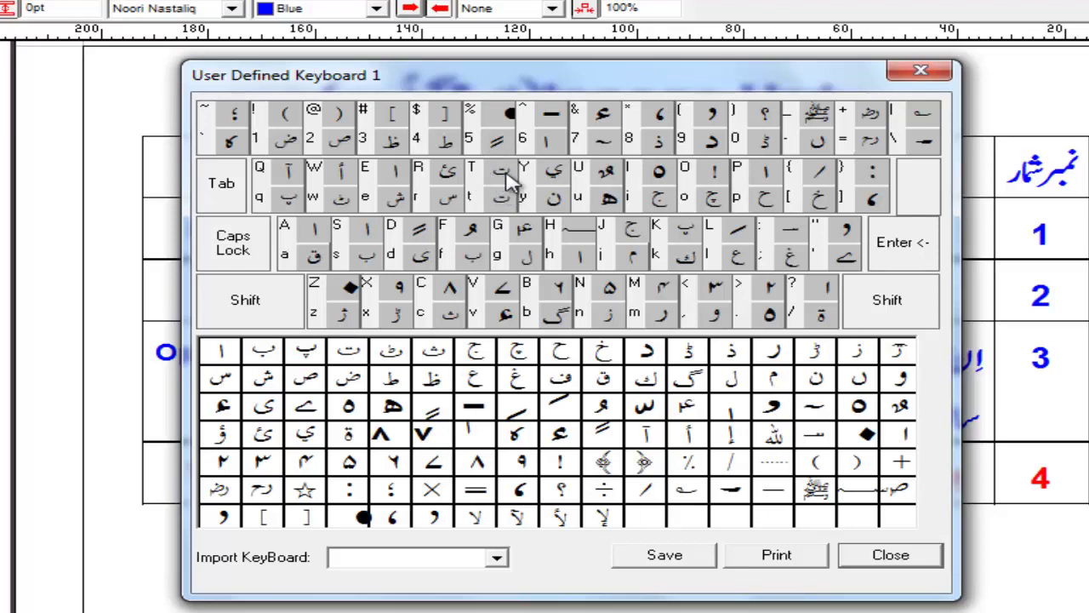
pyautogui.click(392, 381)
pyautogui.click(494, 197)
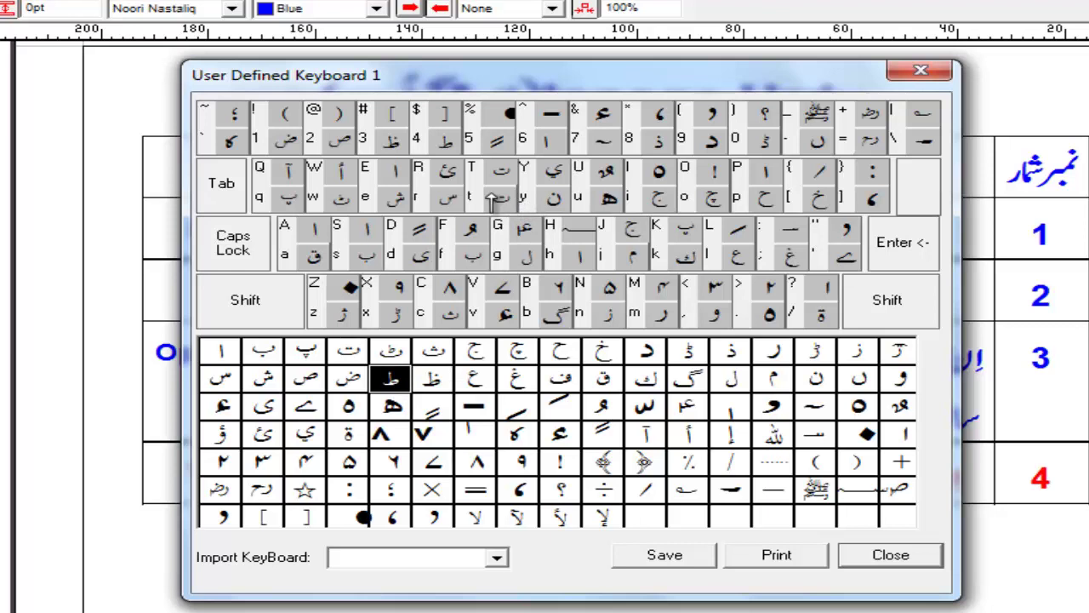
pyautogui.click(493, 199)
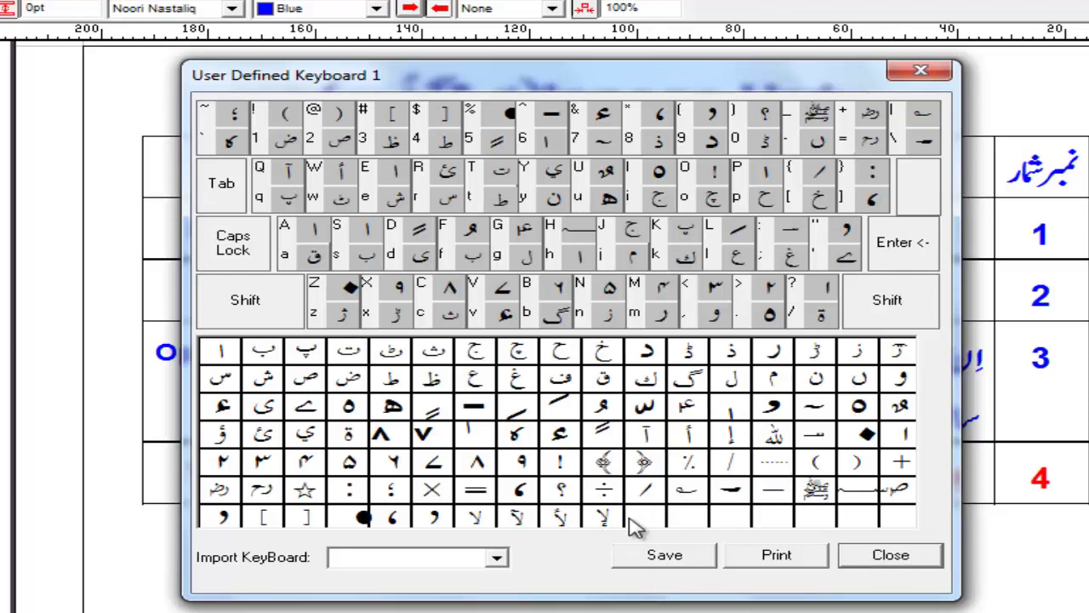
# Import the Phonetic layout into User Defined Keyboard 1 and assign ط to the 6 key
pyautogui.click(498, 558)
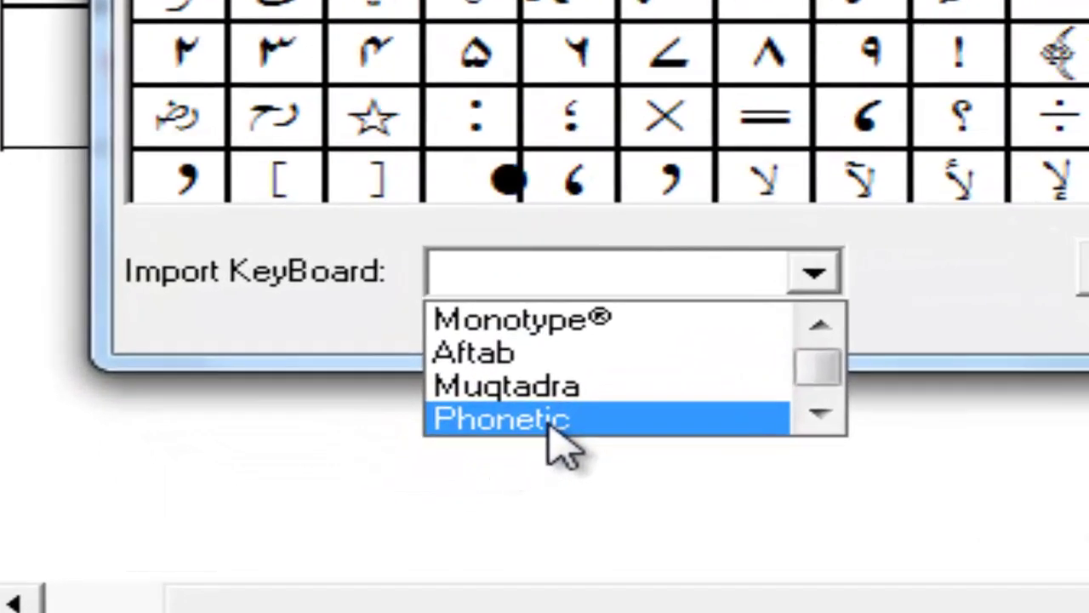
pyautogui.click(551, 422)
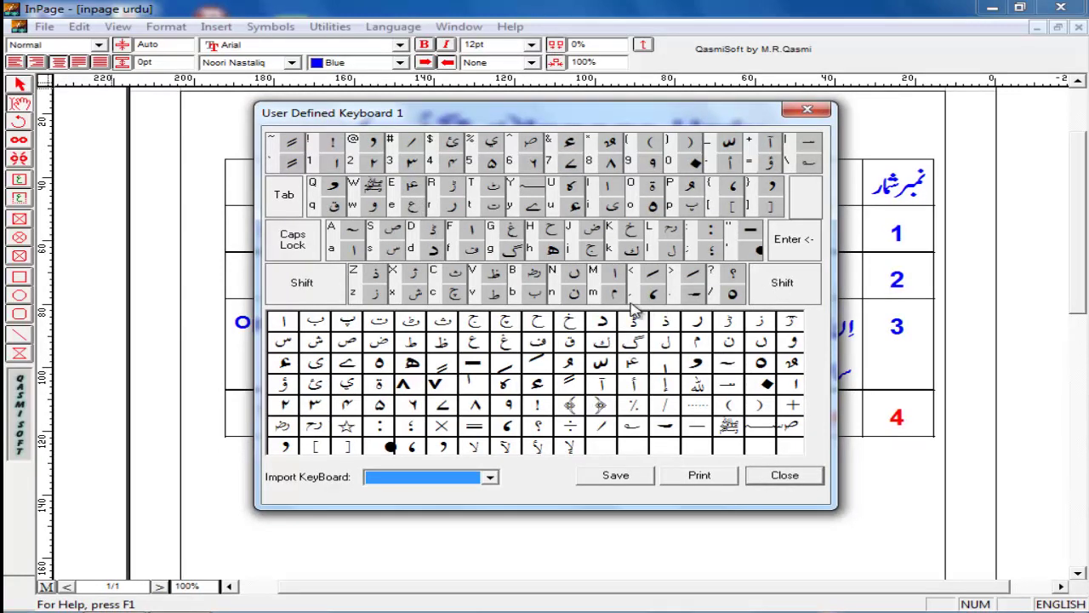
pyautogui.click(412, 343)
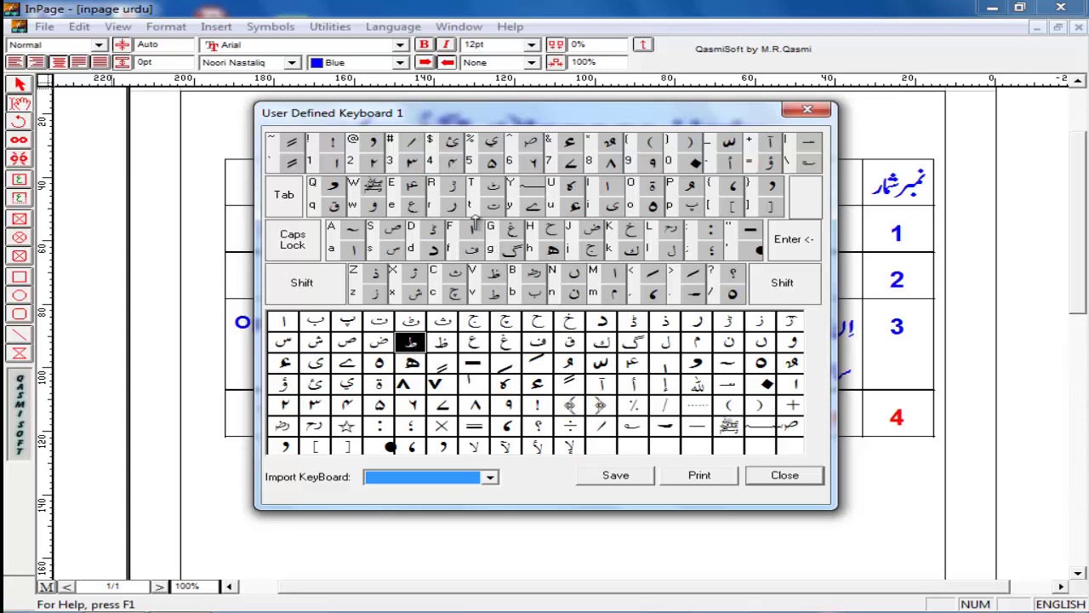
pyautogui.click(534, 164)
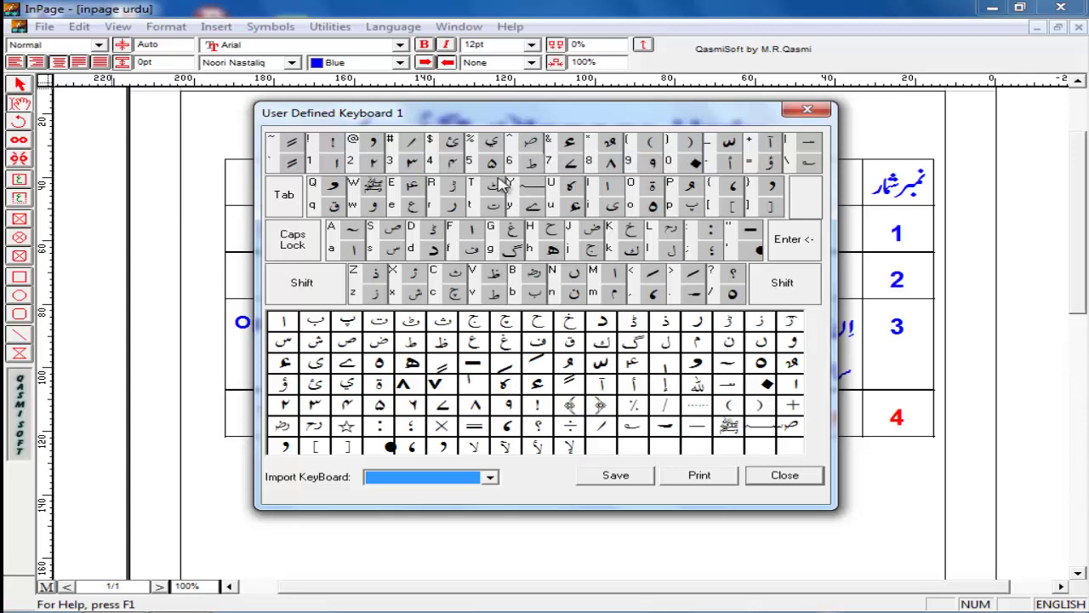
# Assign the ornate bracket beside the exclamation mark to the uppercase T key
pyautogui.click(411, 342)
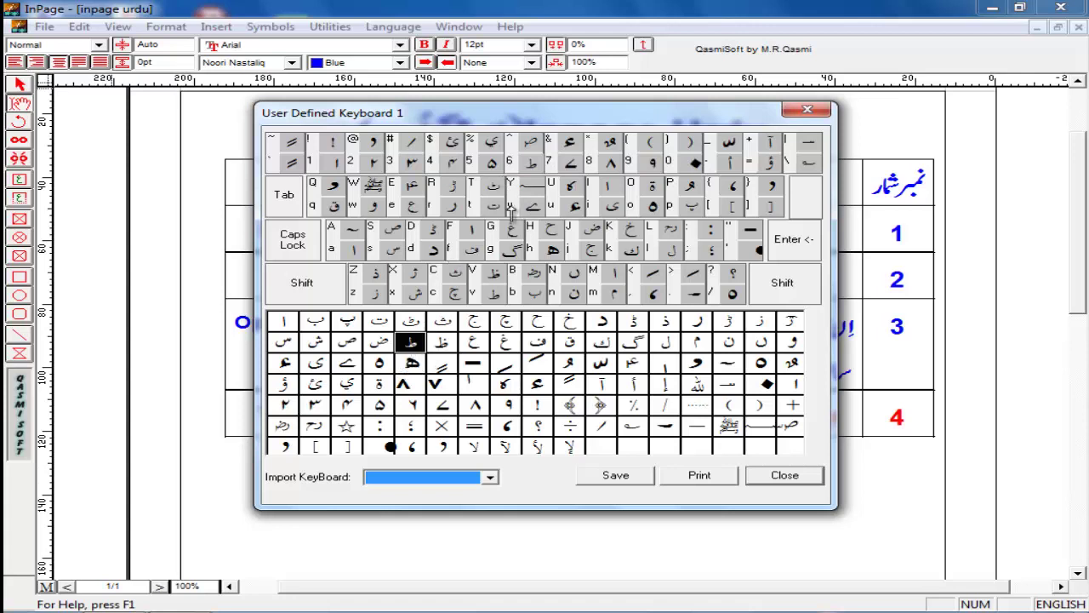
pyautogui.click(570, 405)
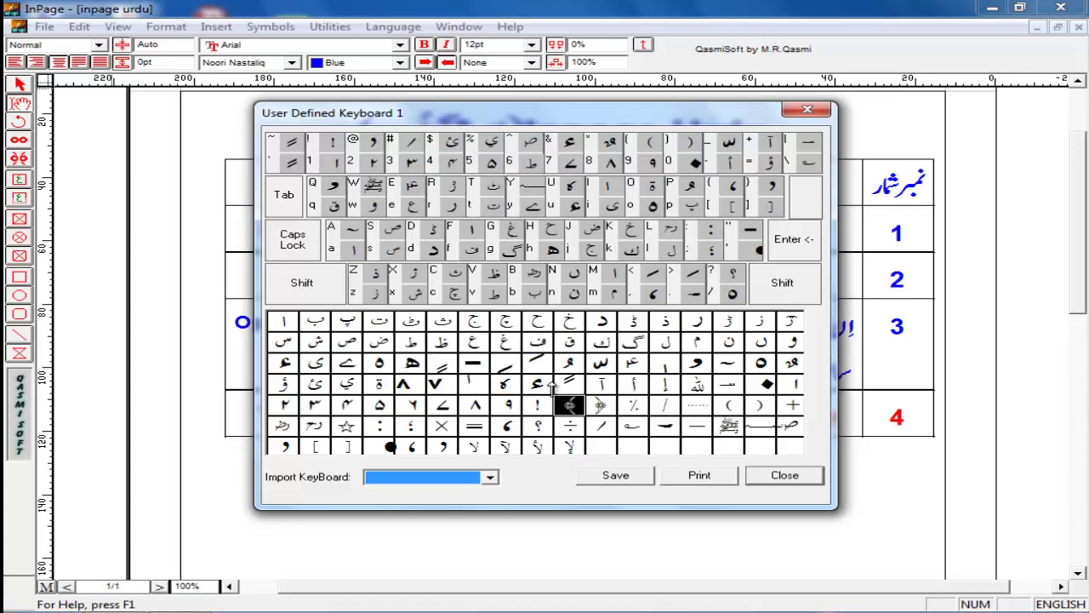
pyautogui.click(494, 186)
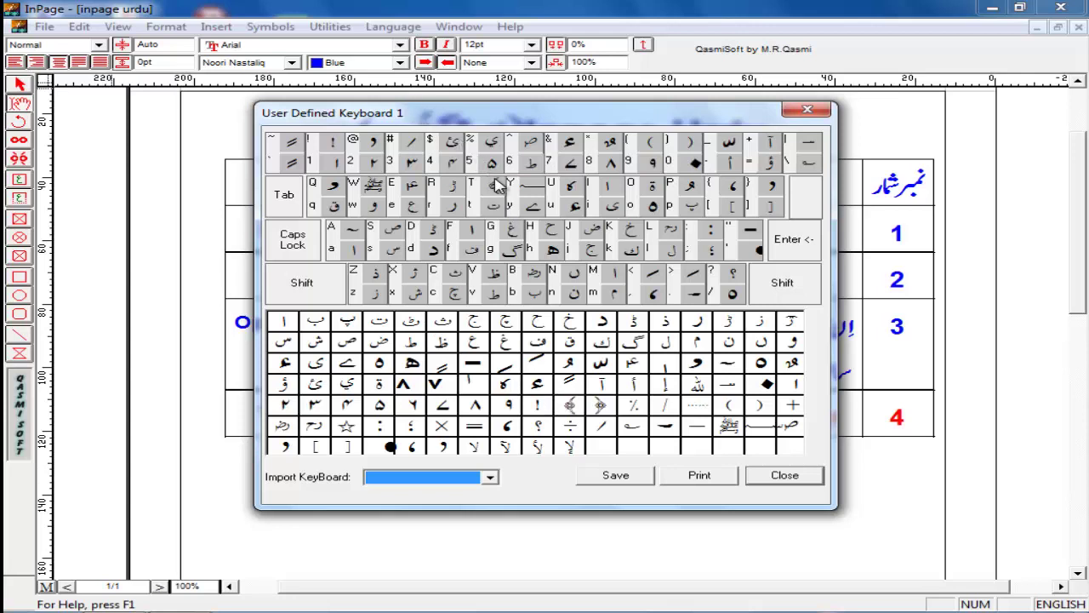
# Assign ط to the uppercase T key and close the User Defined Keyboard 1 layout
pyautogui.click(412, 343)
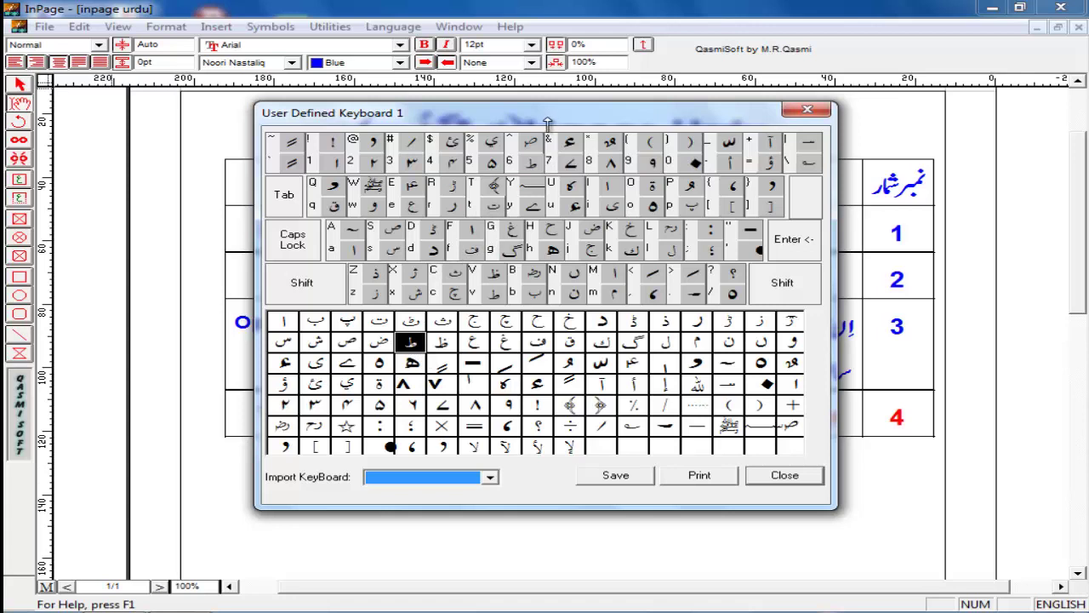
pyautogui.click(495, 183)
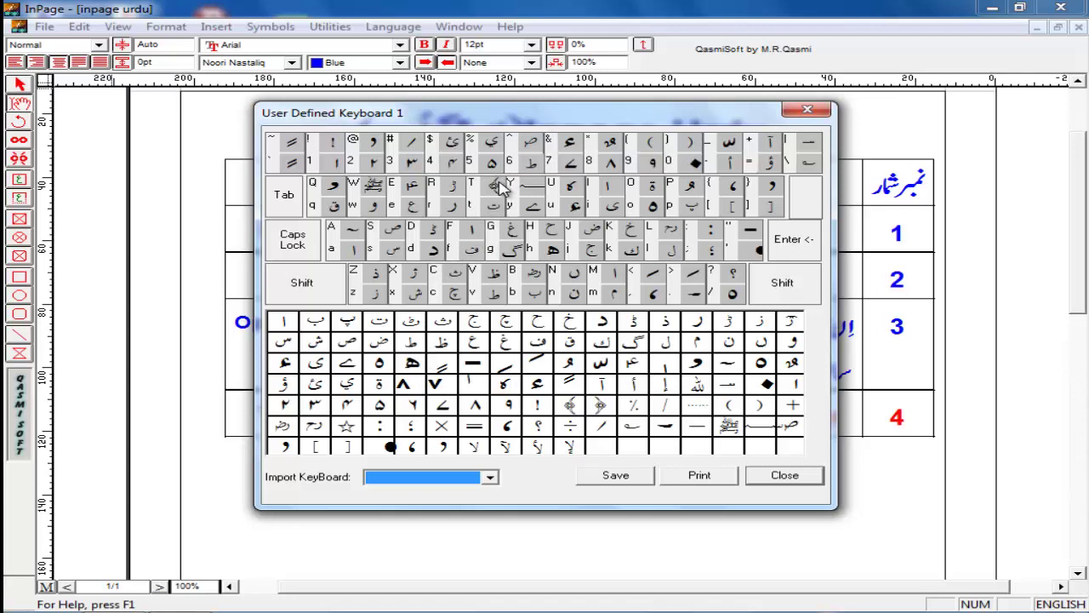
pyautogui.click(412, 342)
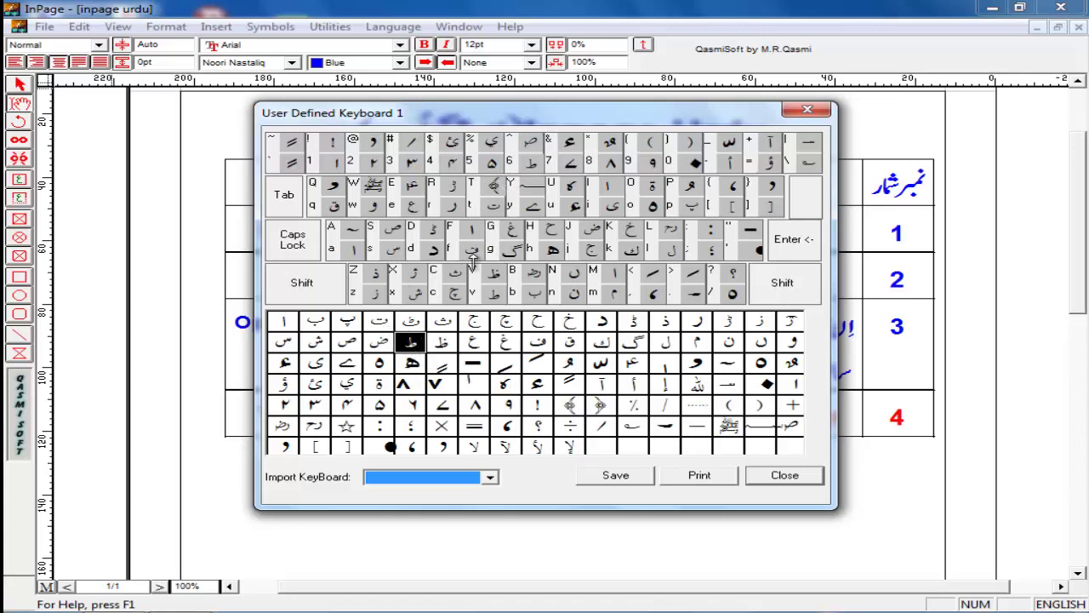
pyautogui.click(498, 188)
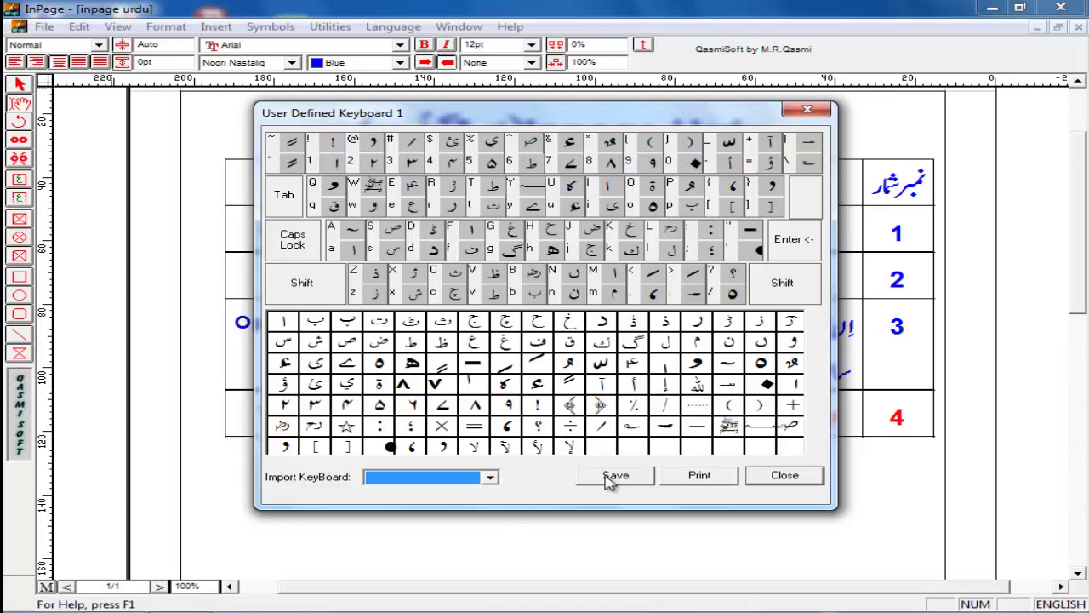
pyautogui.click(788, 479)
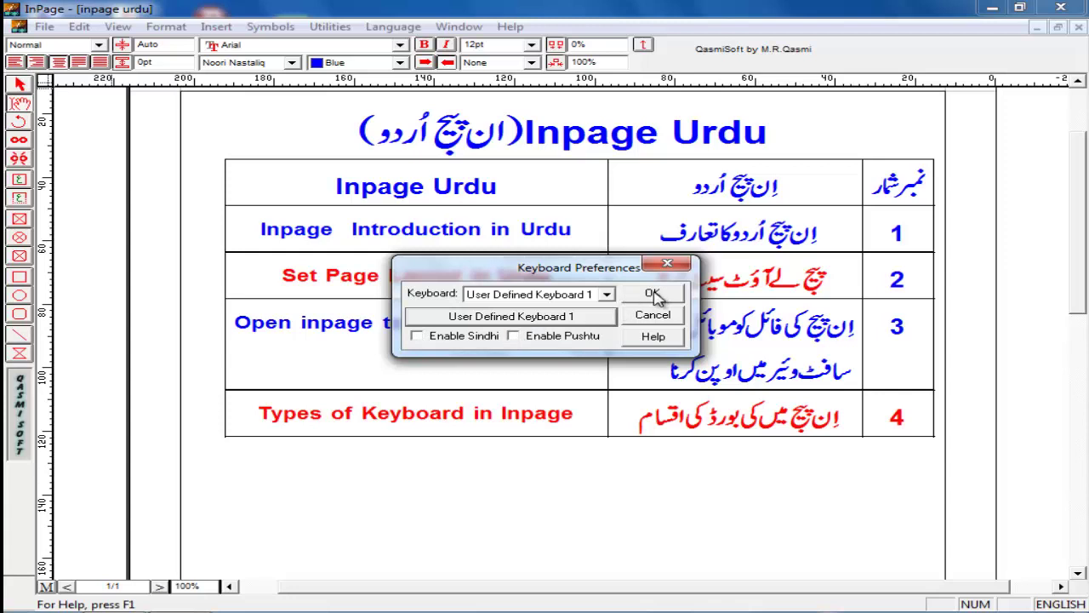
# Set the keyboard type to Phonetic and apply the keyboard preferences
pyautogui.click(607, 293)
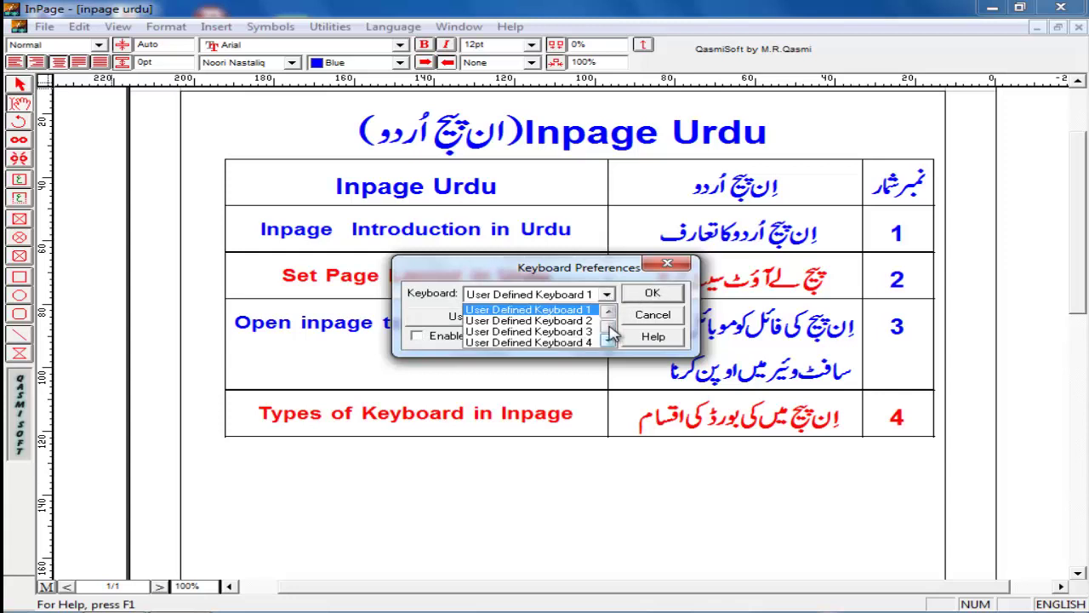
pyautogui.click(611, 334)
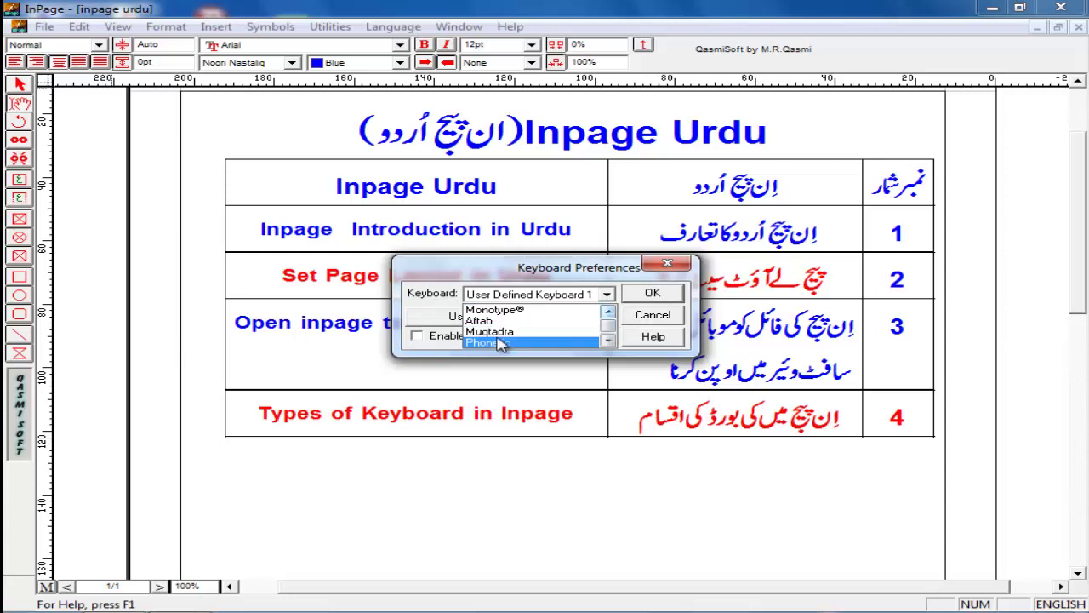
pyautogui.click(501, 342)
pyautogui.click(650, 294)
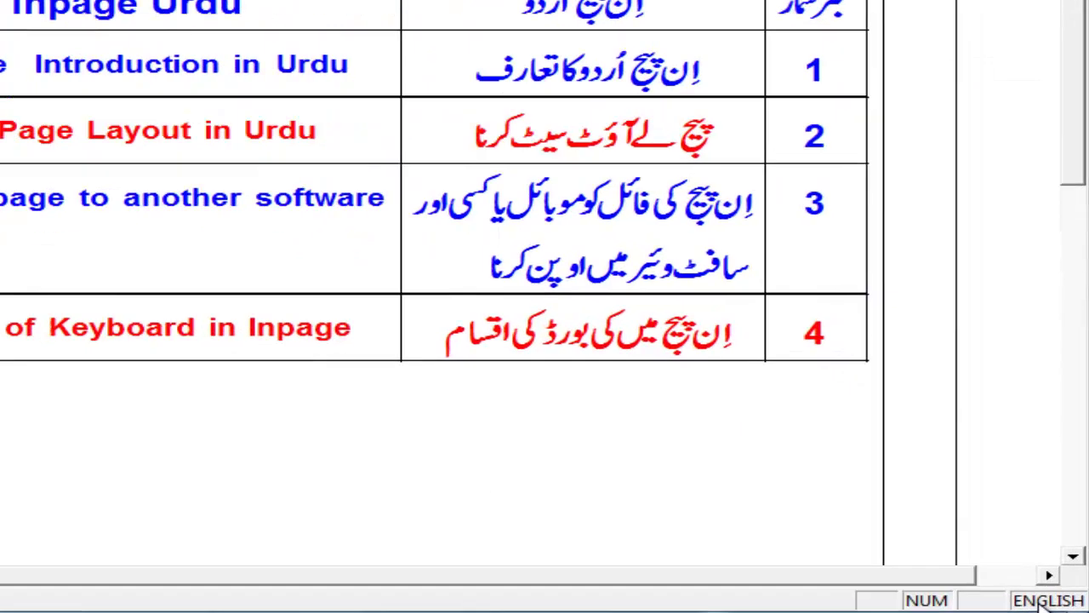
# Toggle the typing language between English and Urdu, ending on Urdu
pyautogui.click(1057, 603)
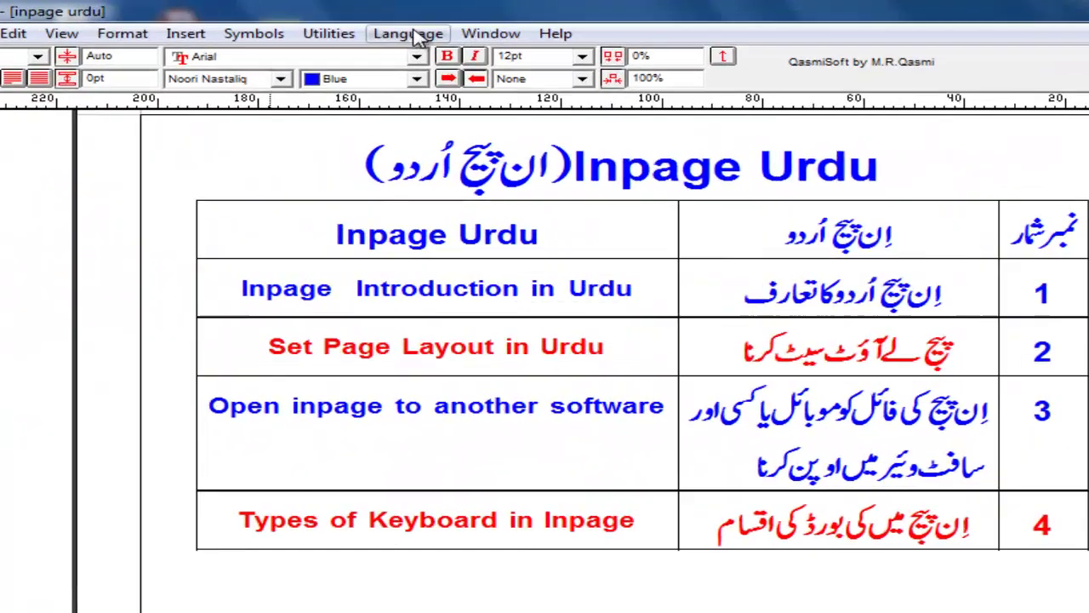
pyautogui.click(413, 34)
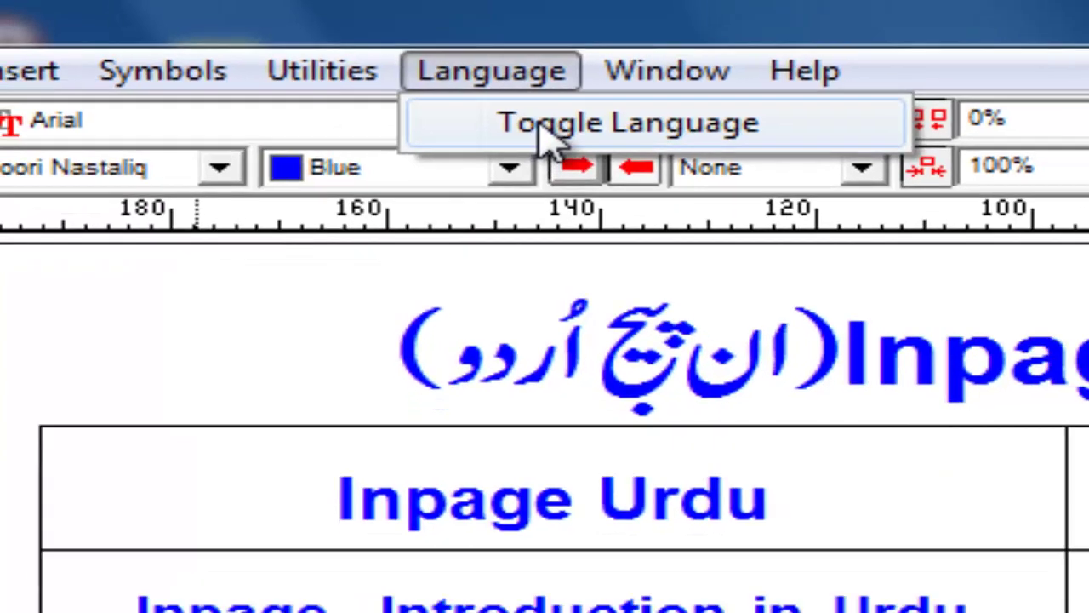
pyautogui.click(563, 143)
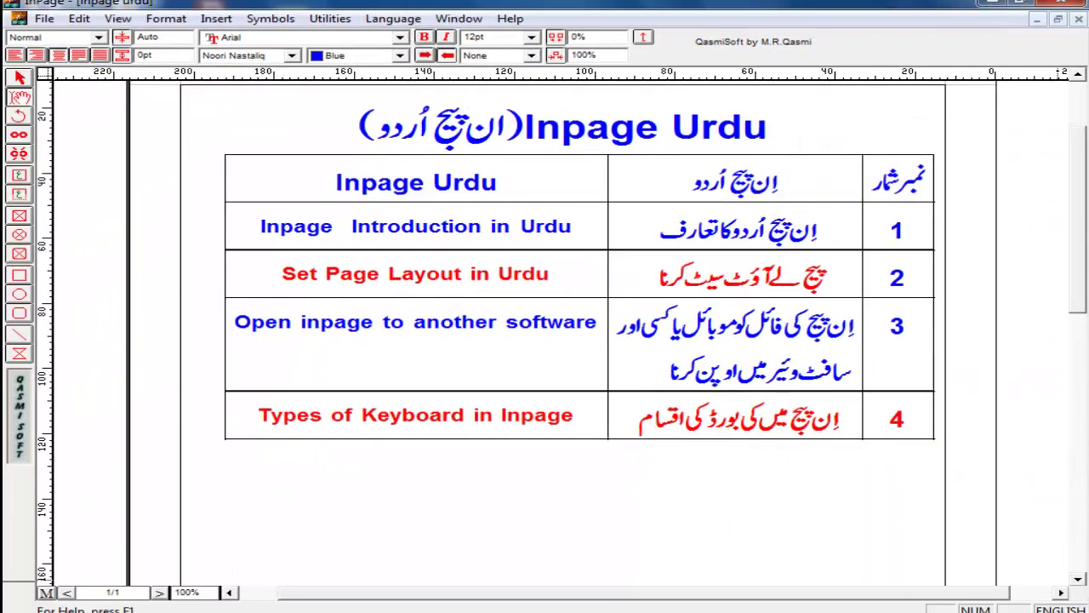
pyautogui.click(393, 24)
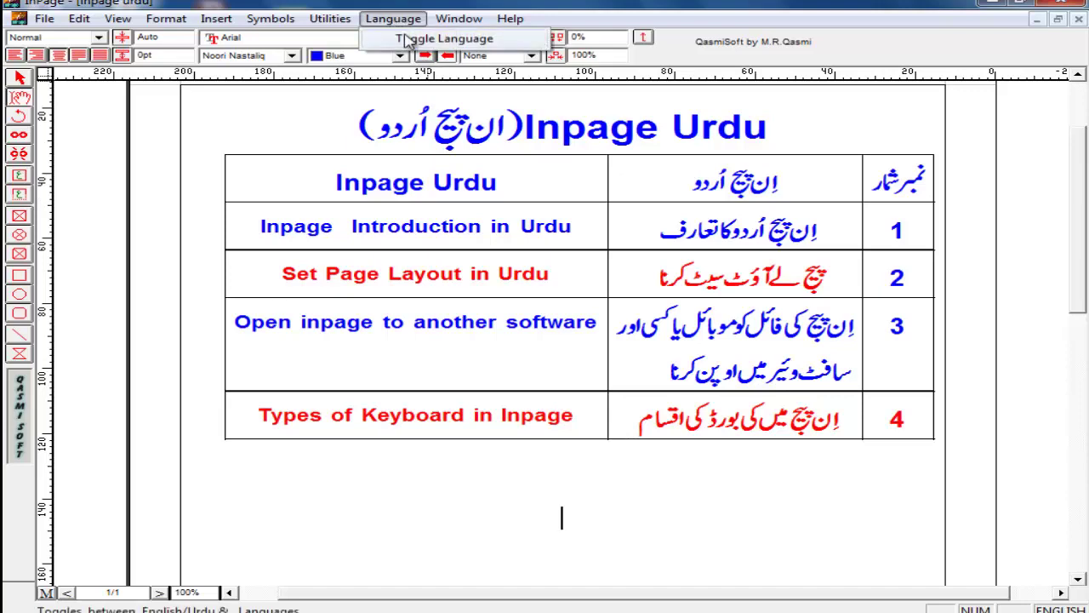
pyautogui.click(408, 39)
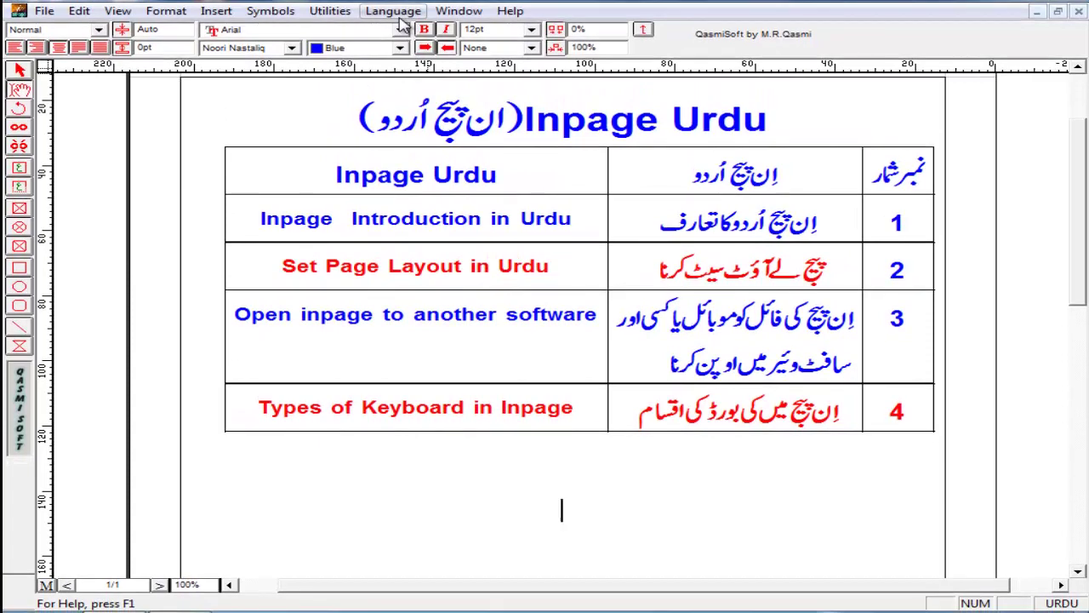
# Enable Sindhi and Pushtu in Keyboard Preferences
pyautogui.click(79, 10)
pyautogui.moveTo(155, 345)
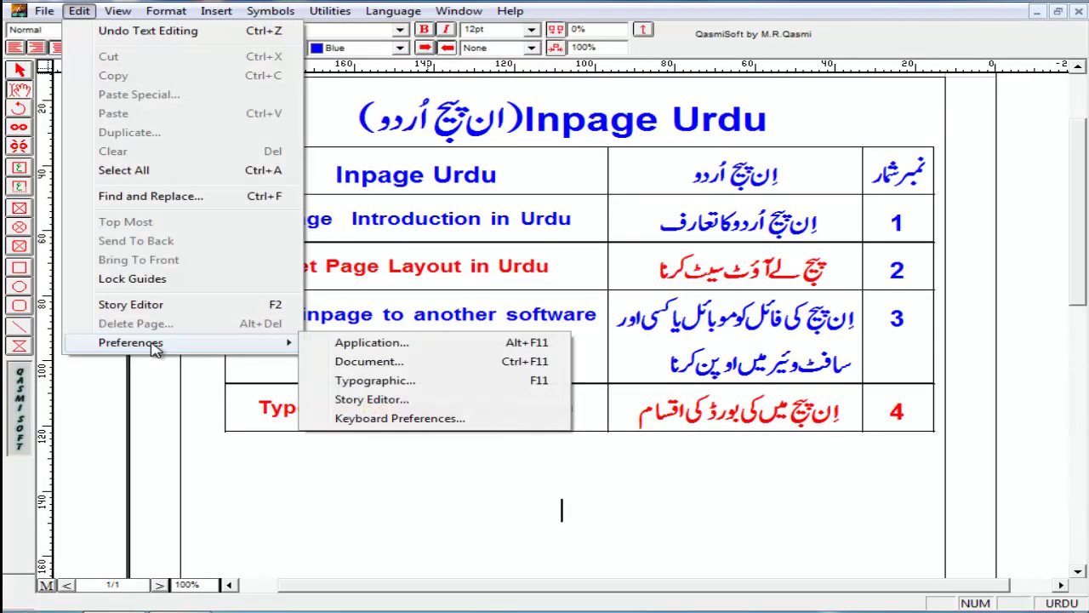
pyautogui.click(362, 419)
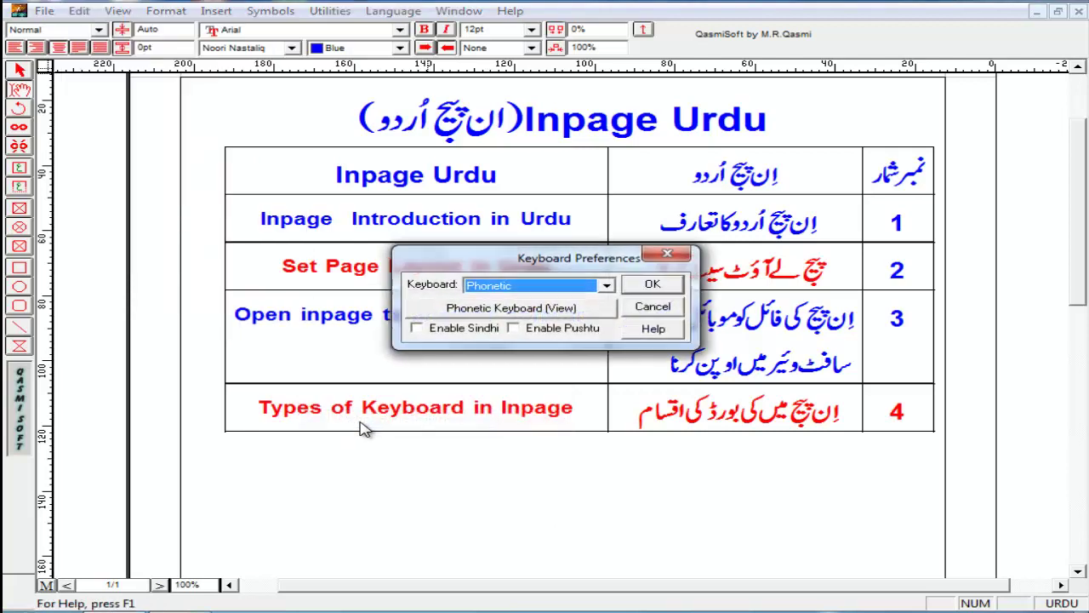
pyautogui.click(417, 329)
pyautogui.click(515, 330)
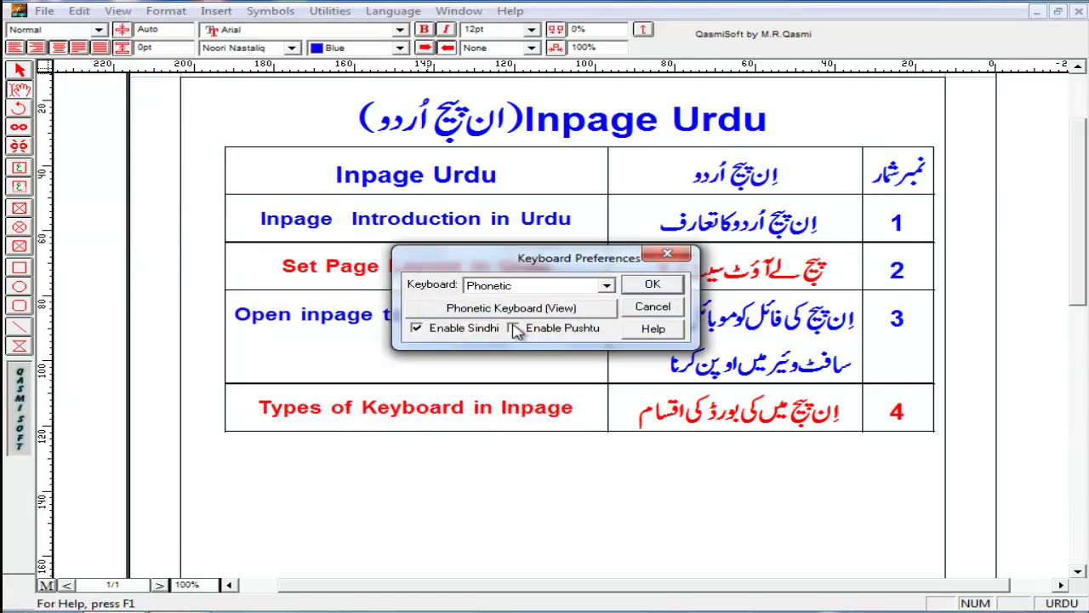
pyautogui.click(652, 286)
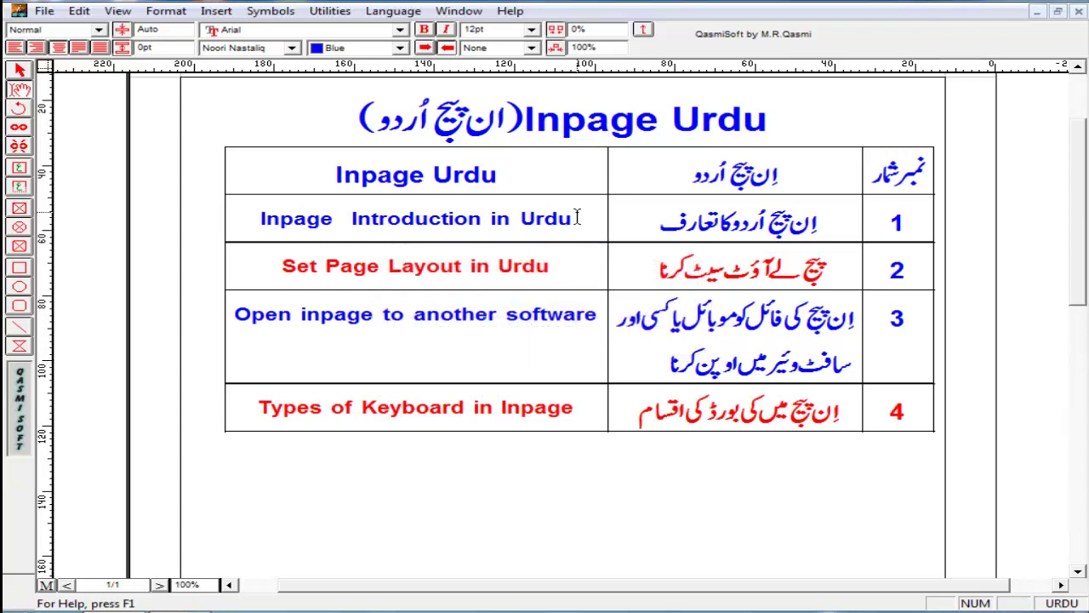
# Toggle the typing language from Urdu to Sindhi and on to Pushtu
pyautogui.click(385, 12)
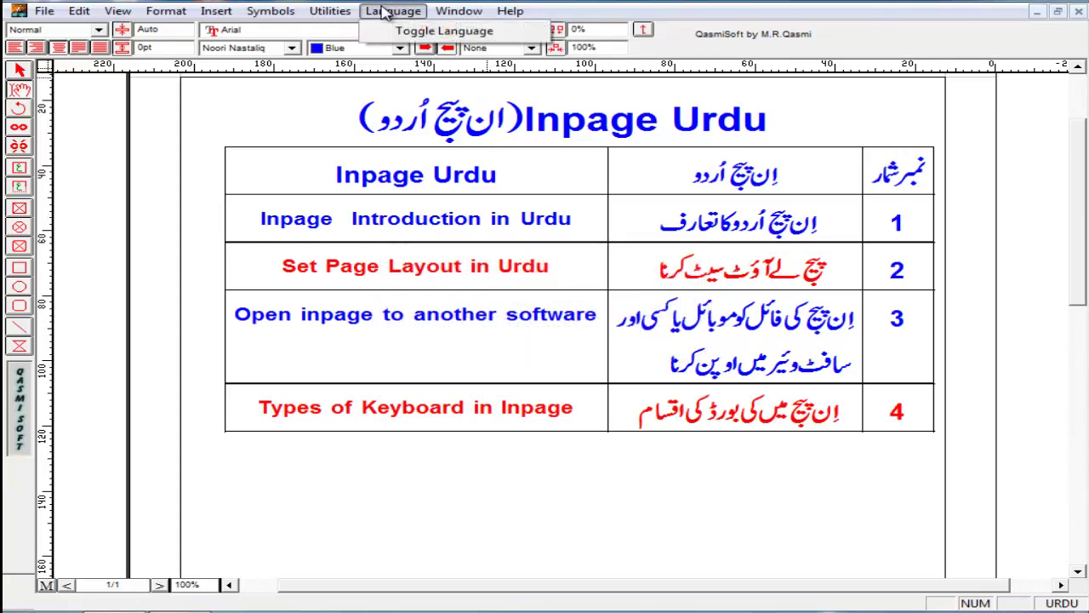
pyautogui.click(444, 31)
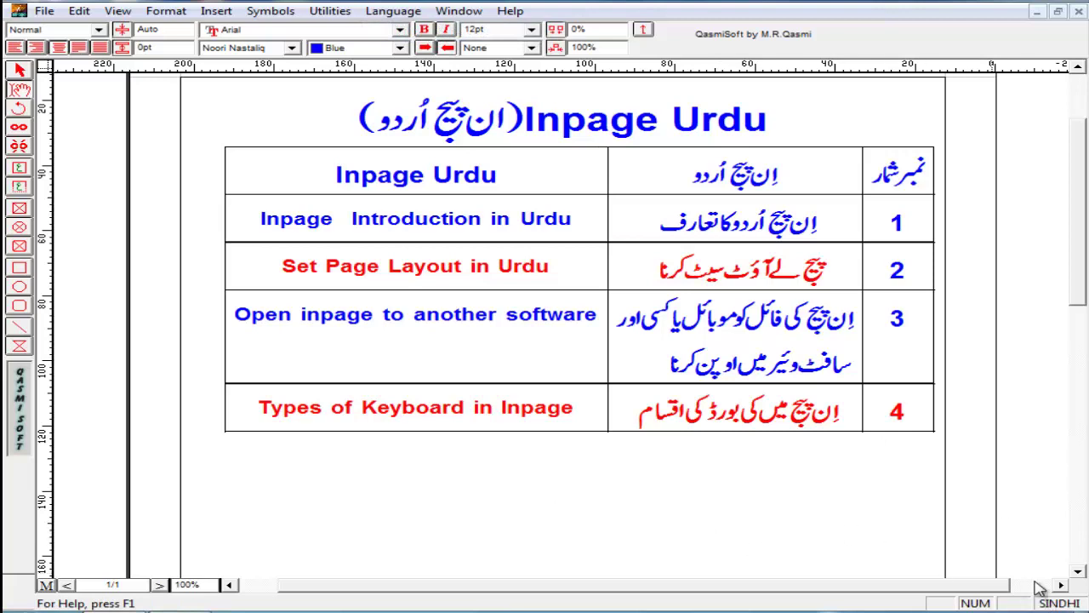
pyautogui.click(1063, 603)
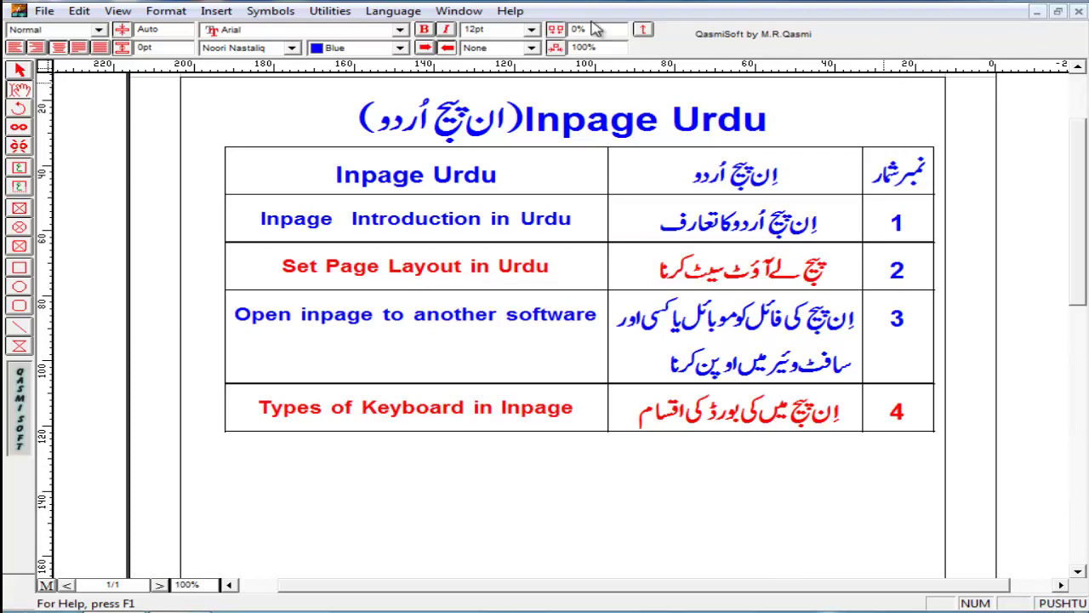
# Disable both Sindhi and Pushtu in Keyboard Preferences, keeping the Phonetic keyboard
pyautogui.click(79, 11)
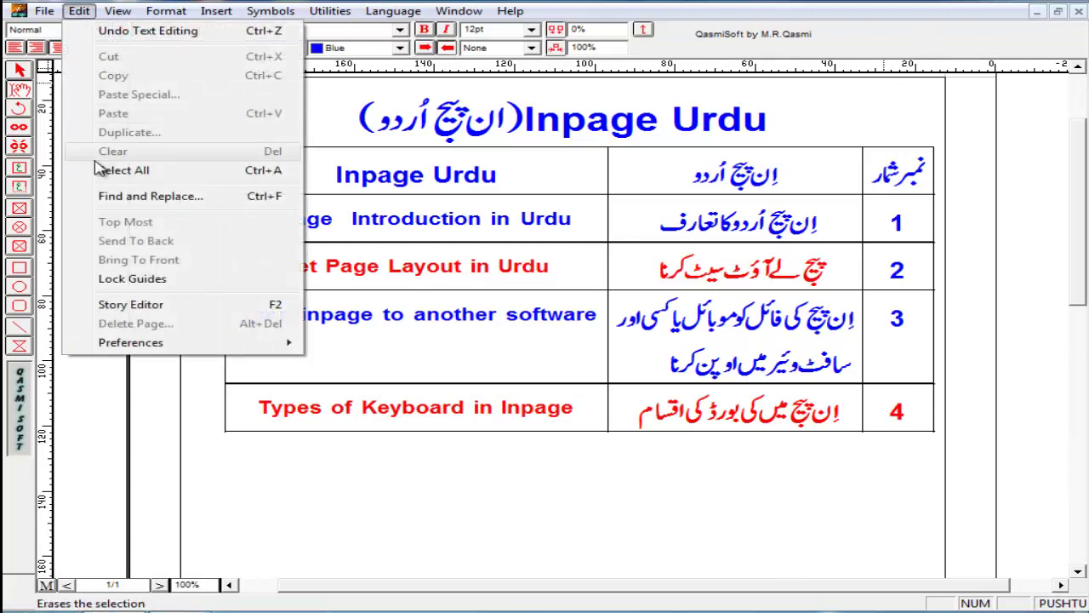
pyautogui.moveTo(124, 345)
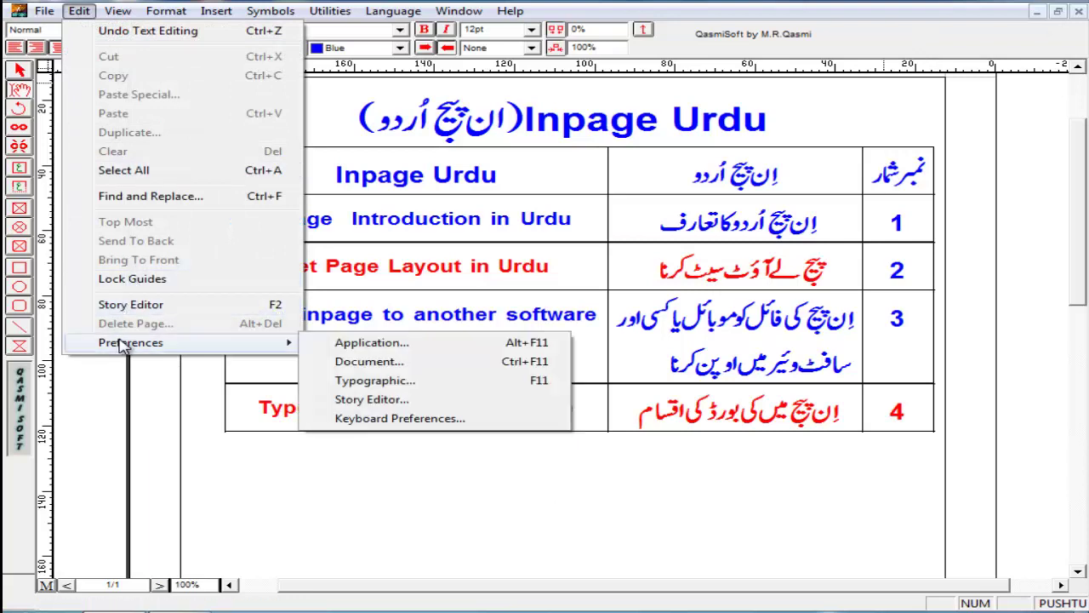
pyautogui.click(372, 419)
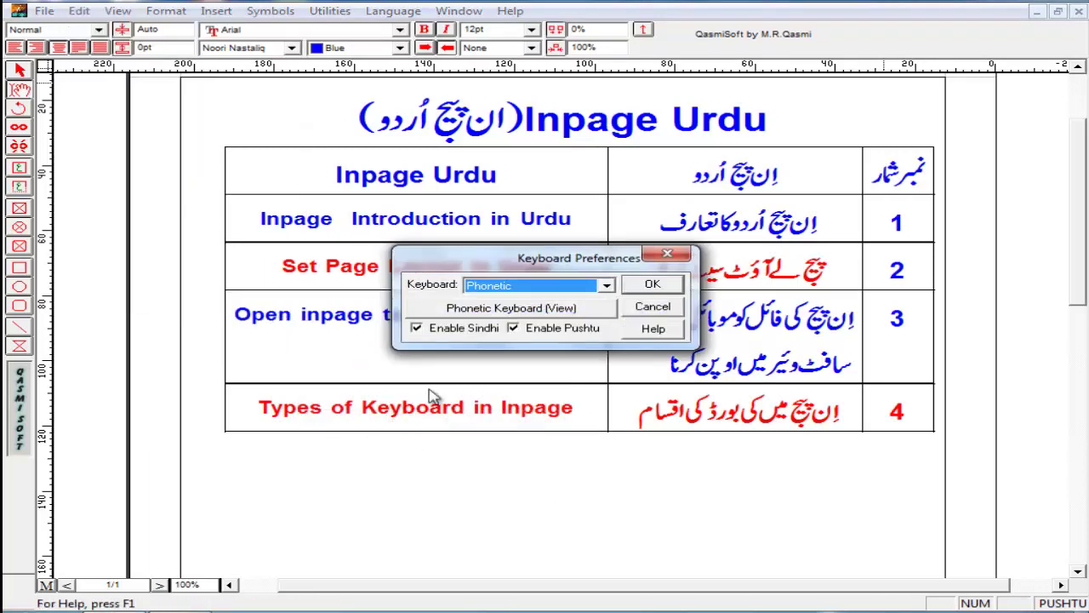
pyautogui.click(428, 330)
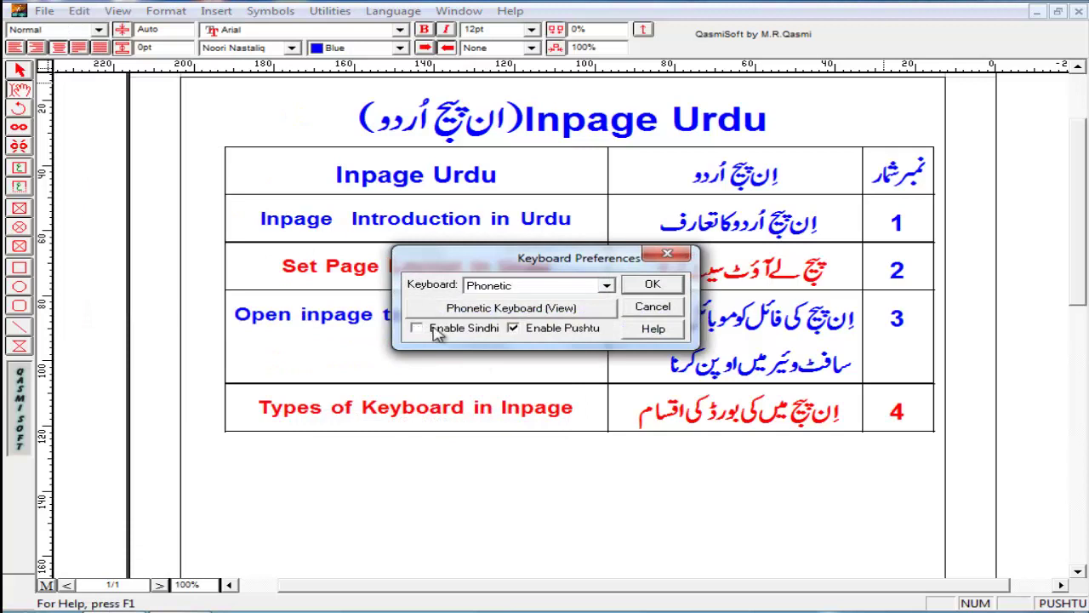
pyautogui.click(513, 329)
pyautogui.click(657, 284)
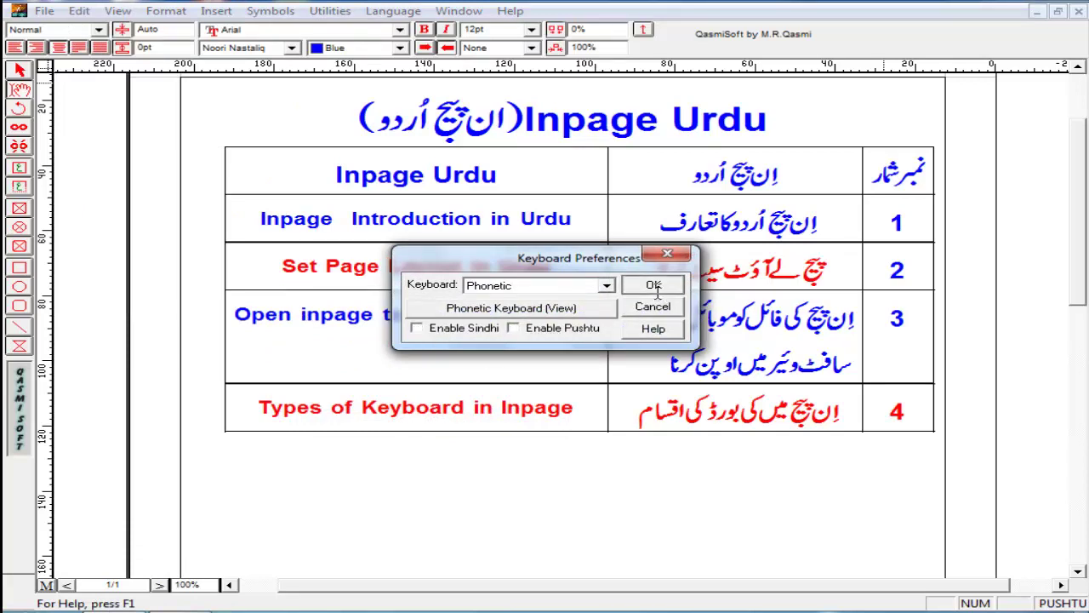
# Toggle the typing language back and forth between English and Urdu, ending on English
pyautogui.click(1047, 600)
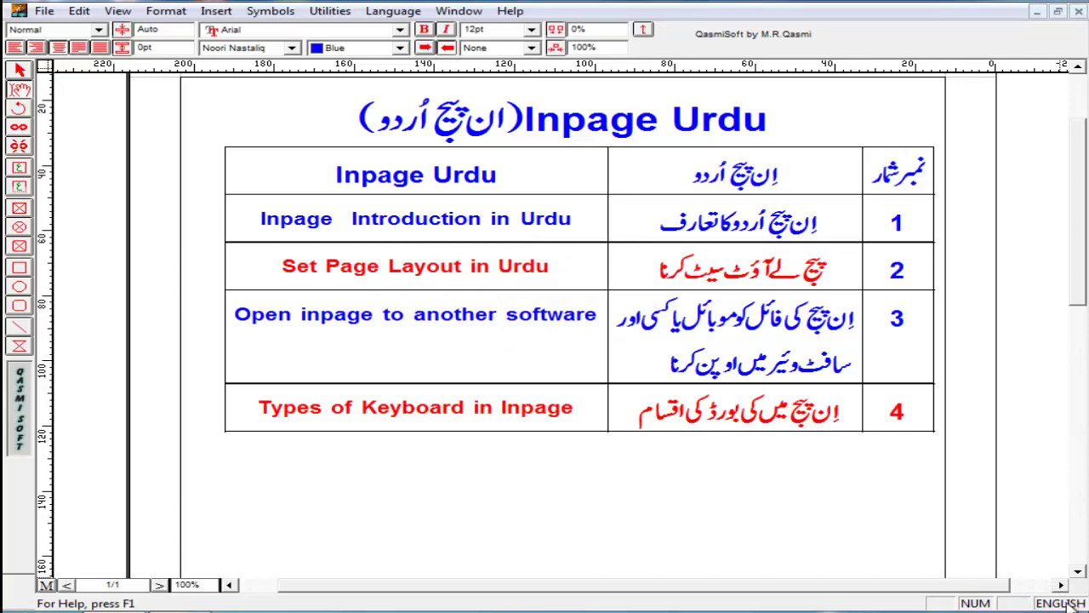
pyautogui.click(1064, 602)
pyautogui.click(1074, 601)
pyautogui.click(1074, 602)
pyautogui.click(1074, 601)
pyautogui.click(1074, 601)
pyautogui.click(1073, 601)
pyautogui.click(1074, 601)
pyautogui.click(1074, 602)
pyautogui.click(1074, 601)
pyautogui.click(1074, 602)
pyautogui.click(1074, 601)
pyautogui.click(1073, 602)
pyautogui.click(1073, 601)
pyautogui.click(1074, 602)
# Add the English text "inpage" on the line below the table
pyautogui.click(907, 475)
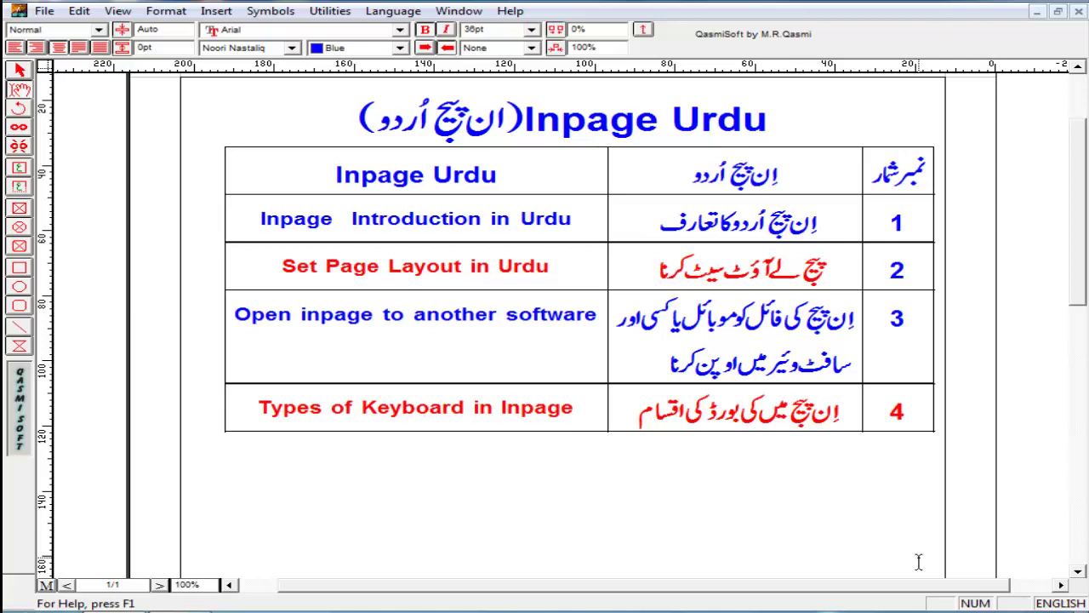
pyautogui.write('inpage')
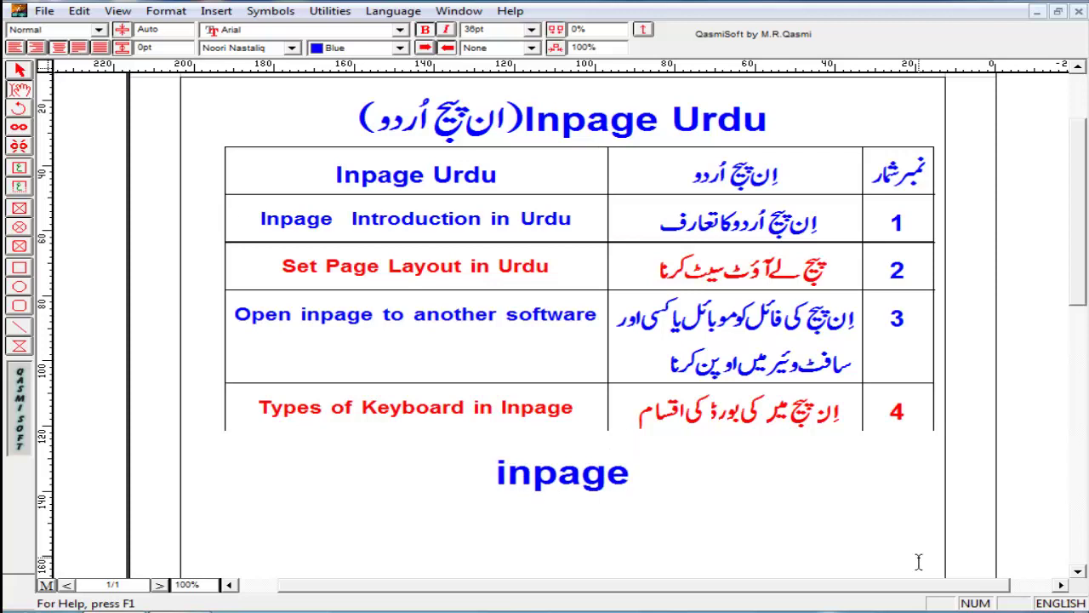